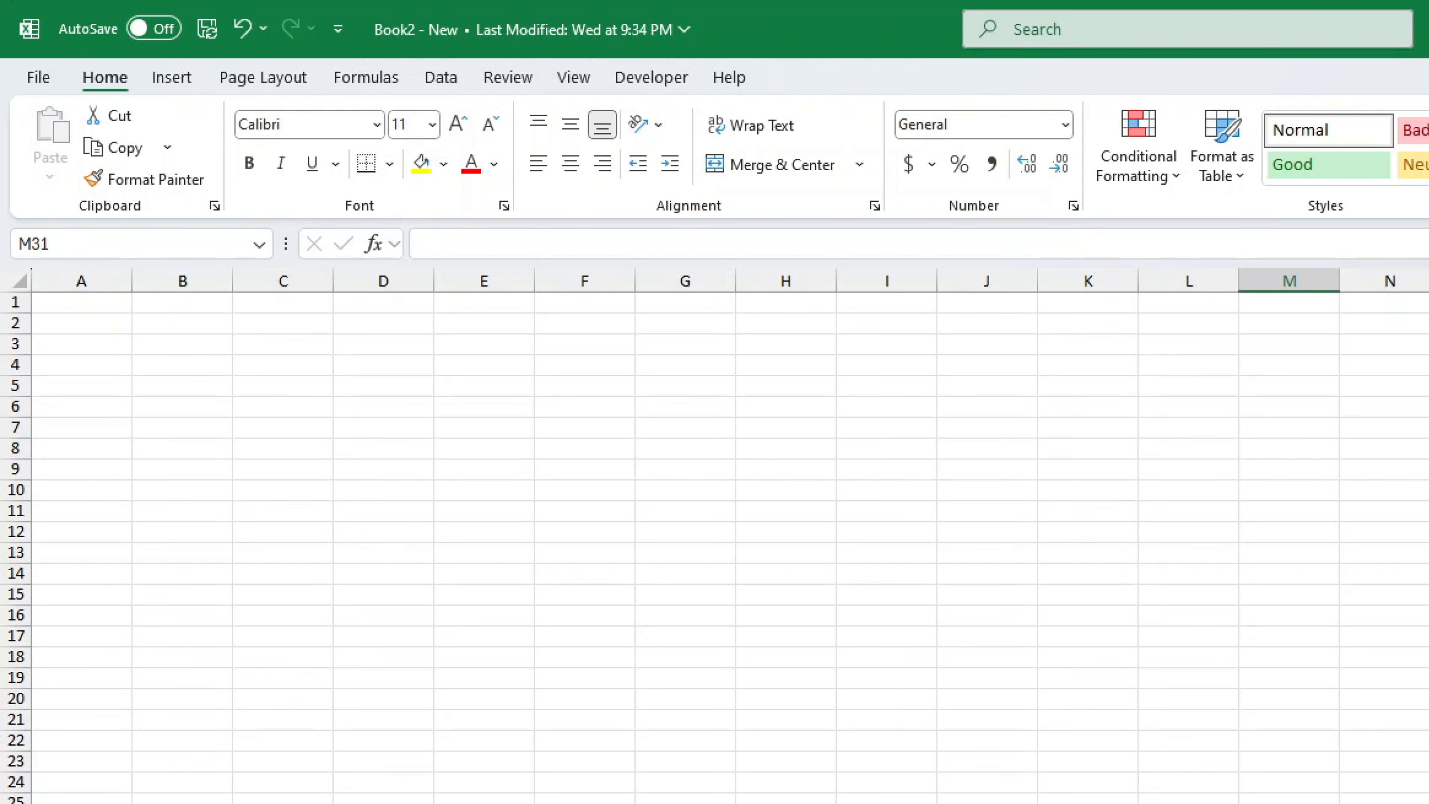
Step: Enter the headings Jan, Feb, March and April in cells B2 through E2
click(194, 328)
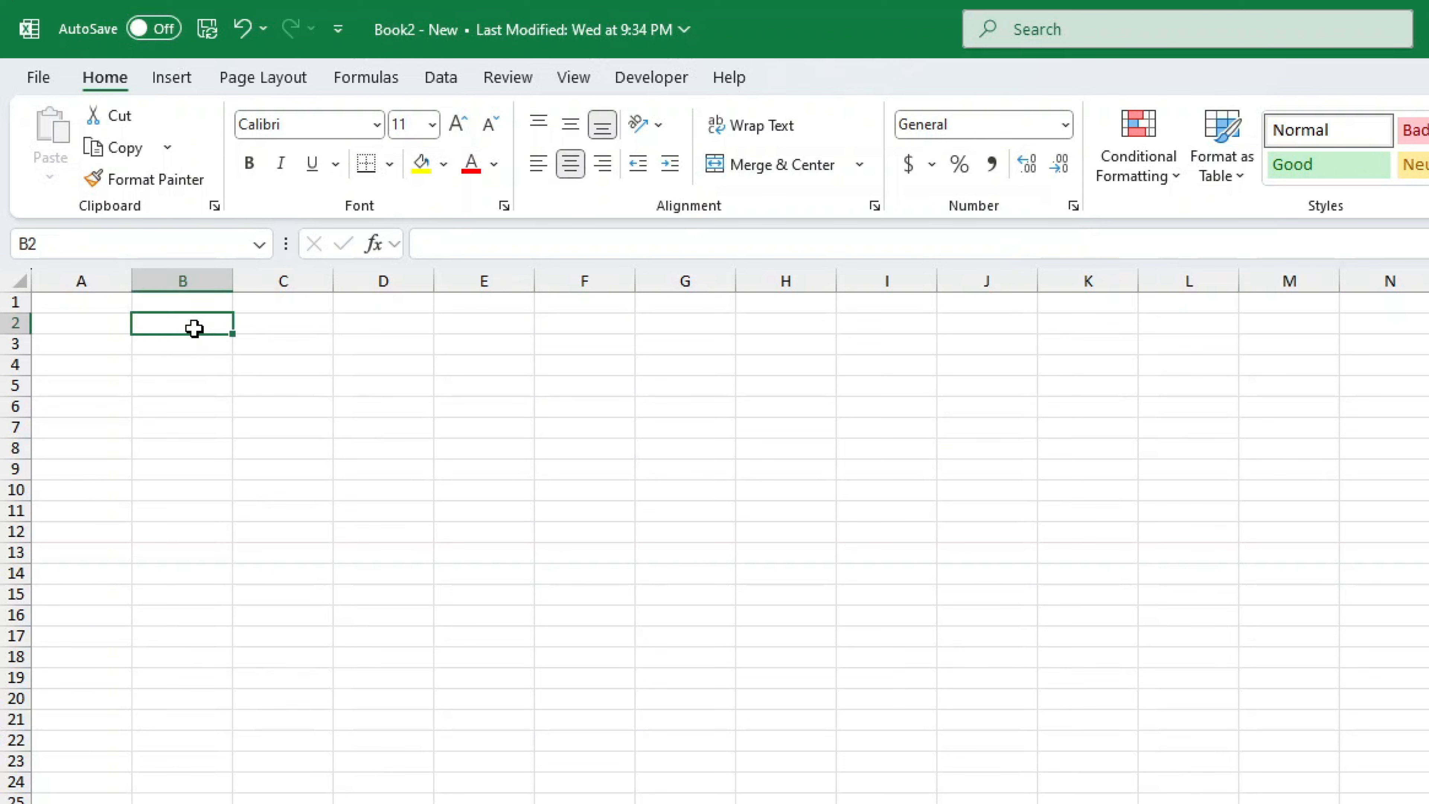
text(Jan)
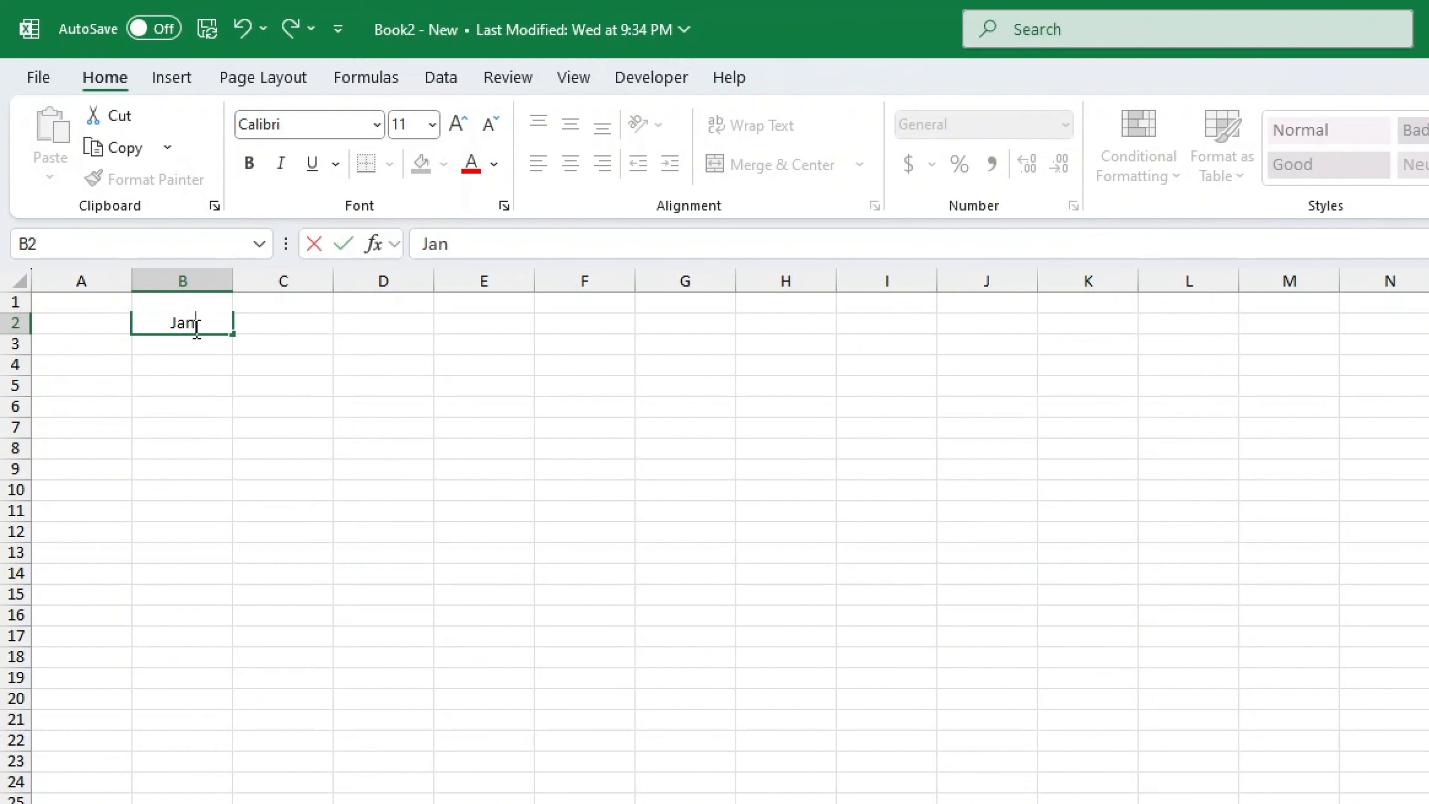
key(Tab)
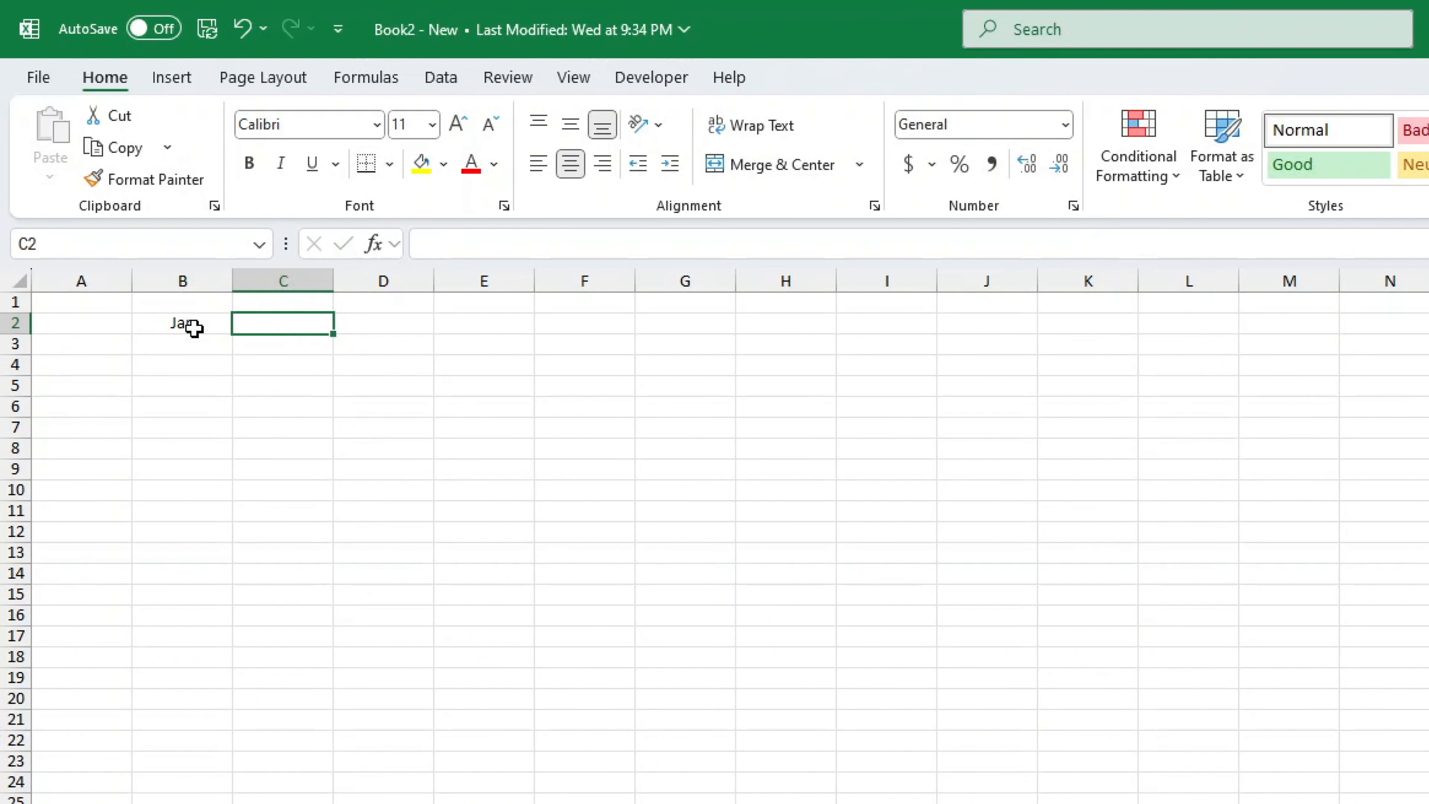
text(Feb)
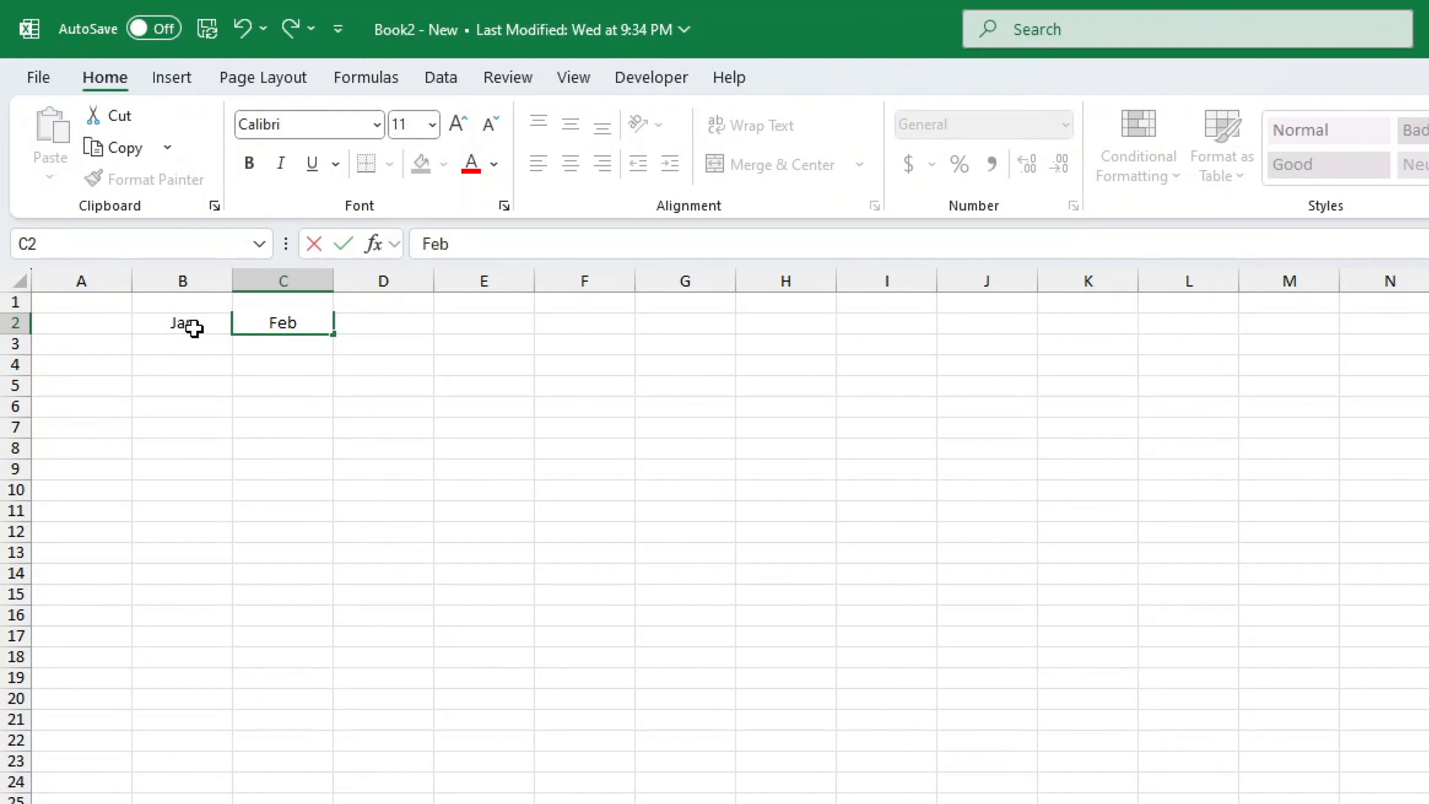
key(Tab)
text(Mar)
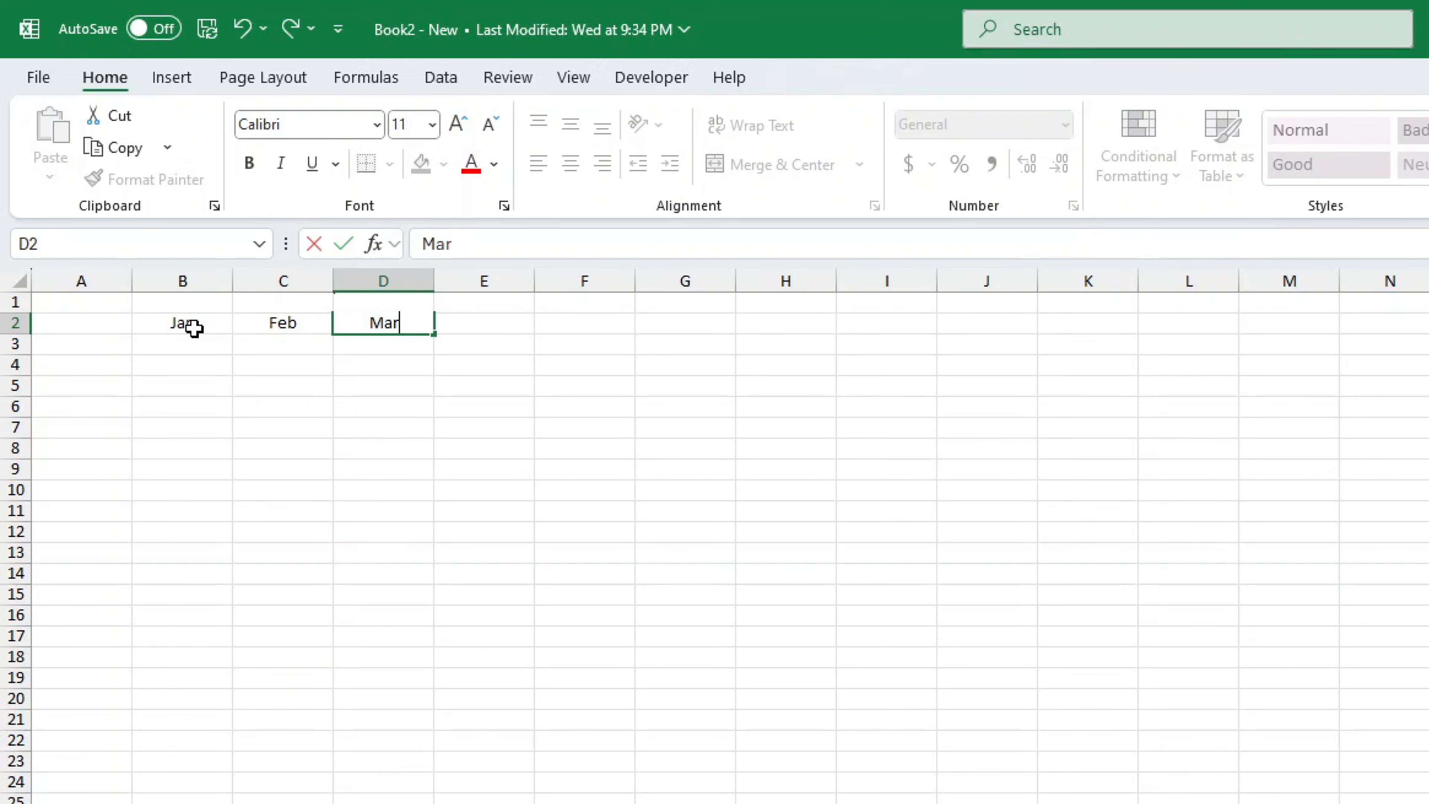
text(ch)
key(Tab)
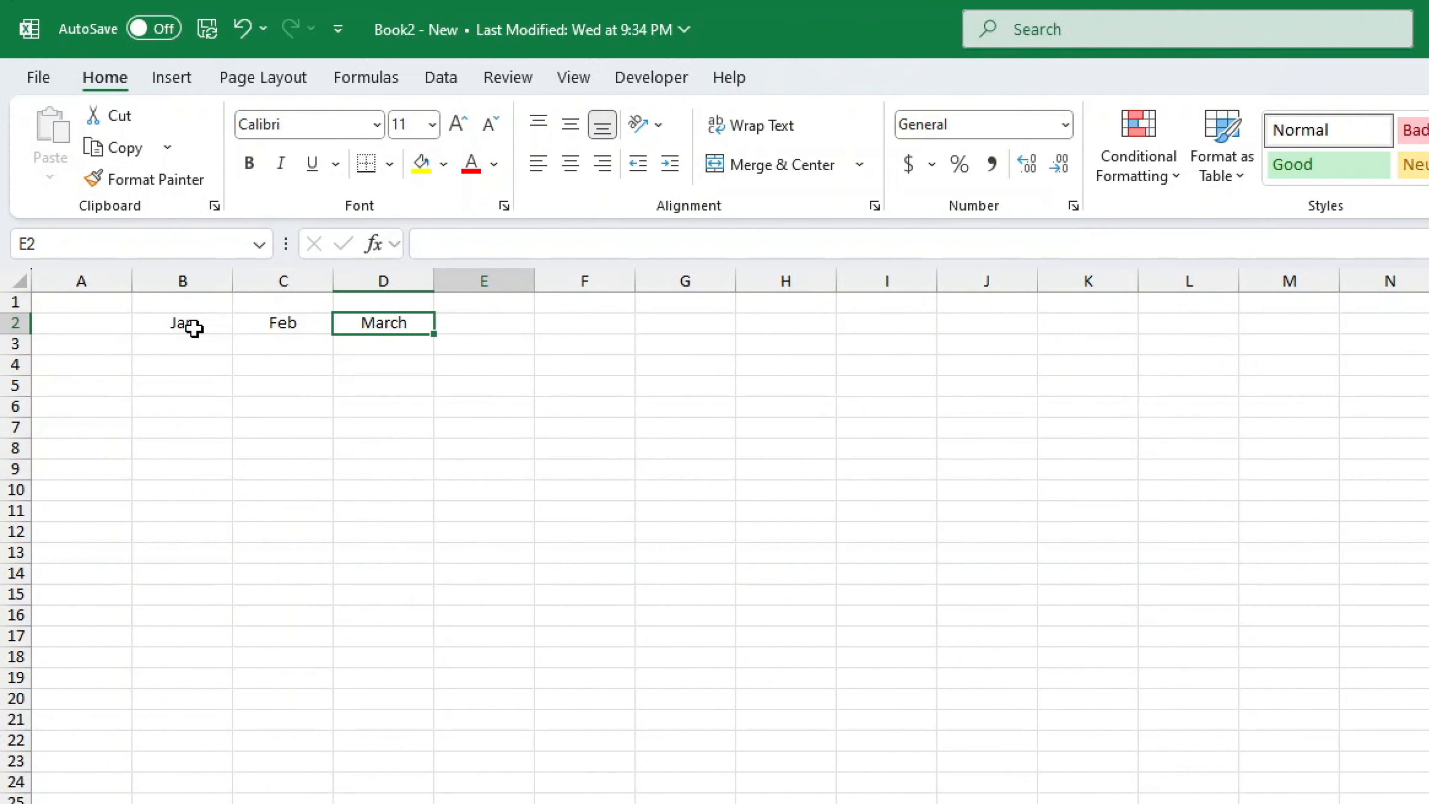
text(April)
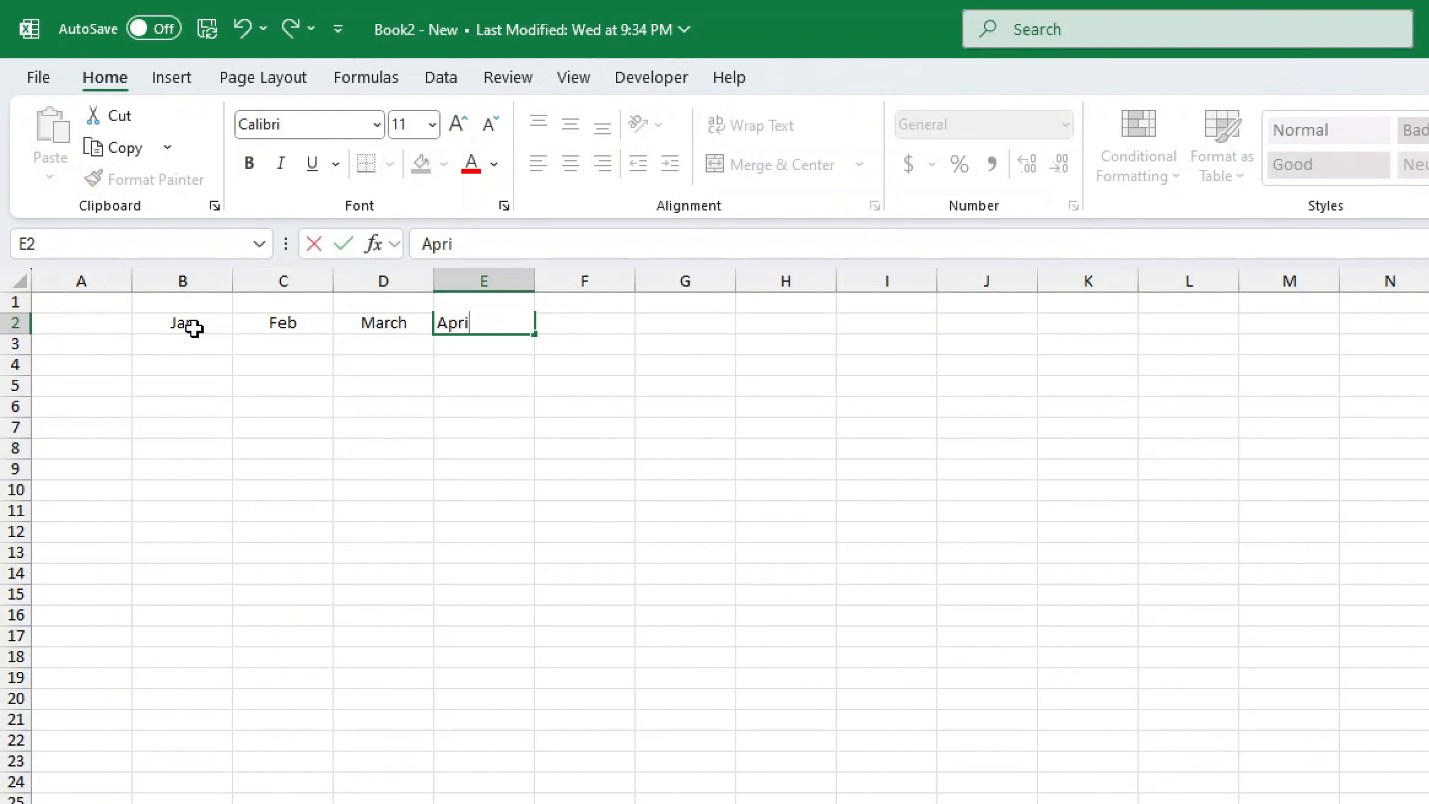
click(892, 515)
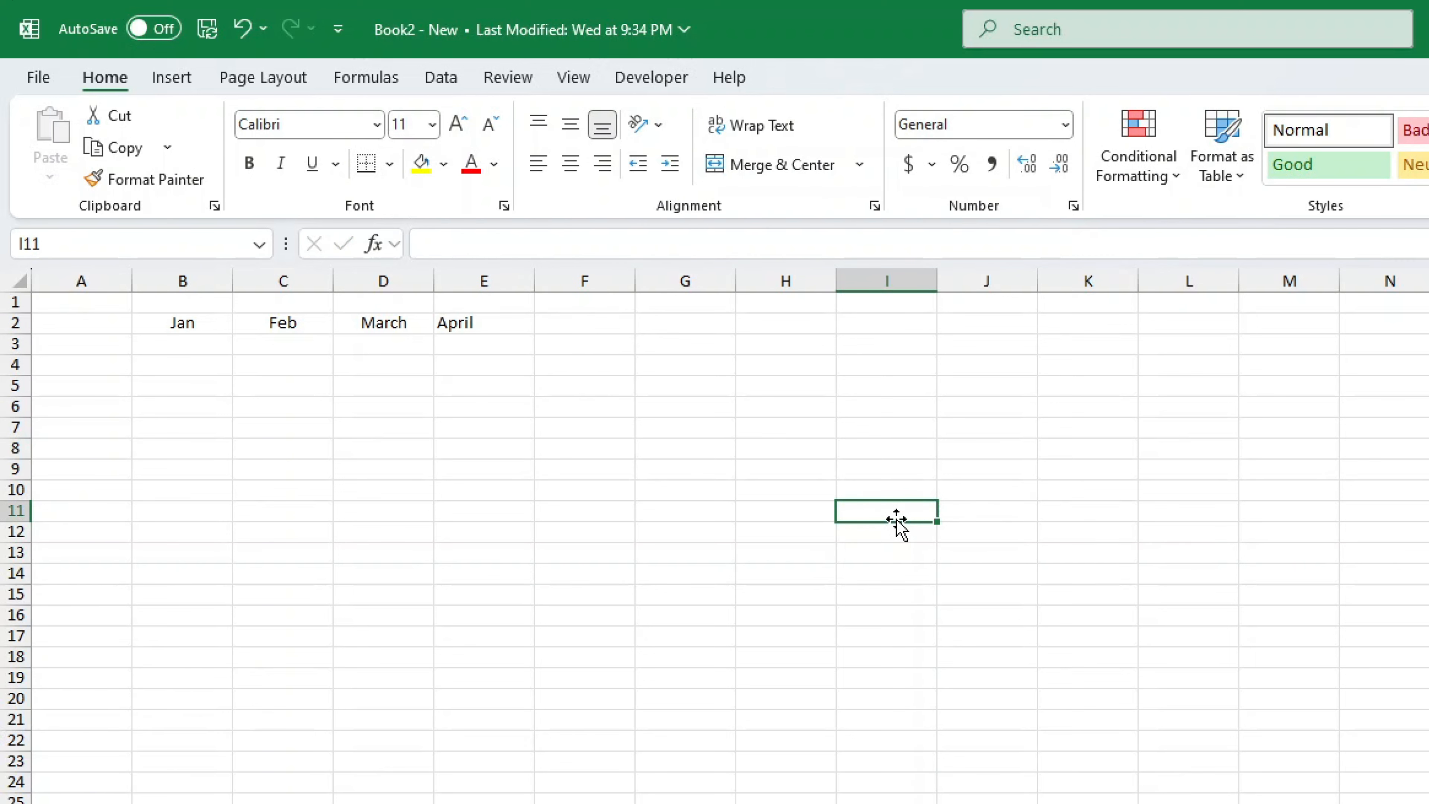
Step: Open the Custom Lists editor from the advanced Excel options and move it clear of the headings in row 2
click(38, 77)
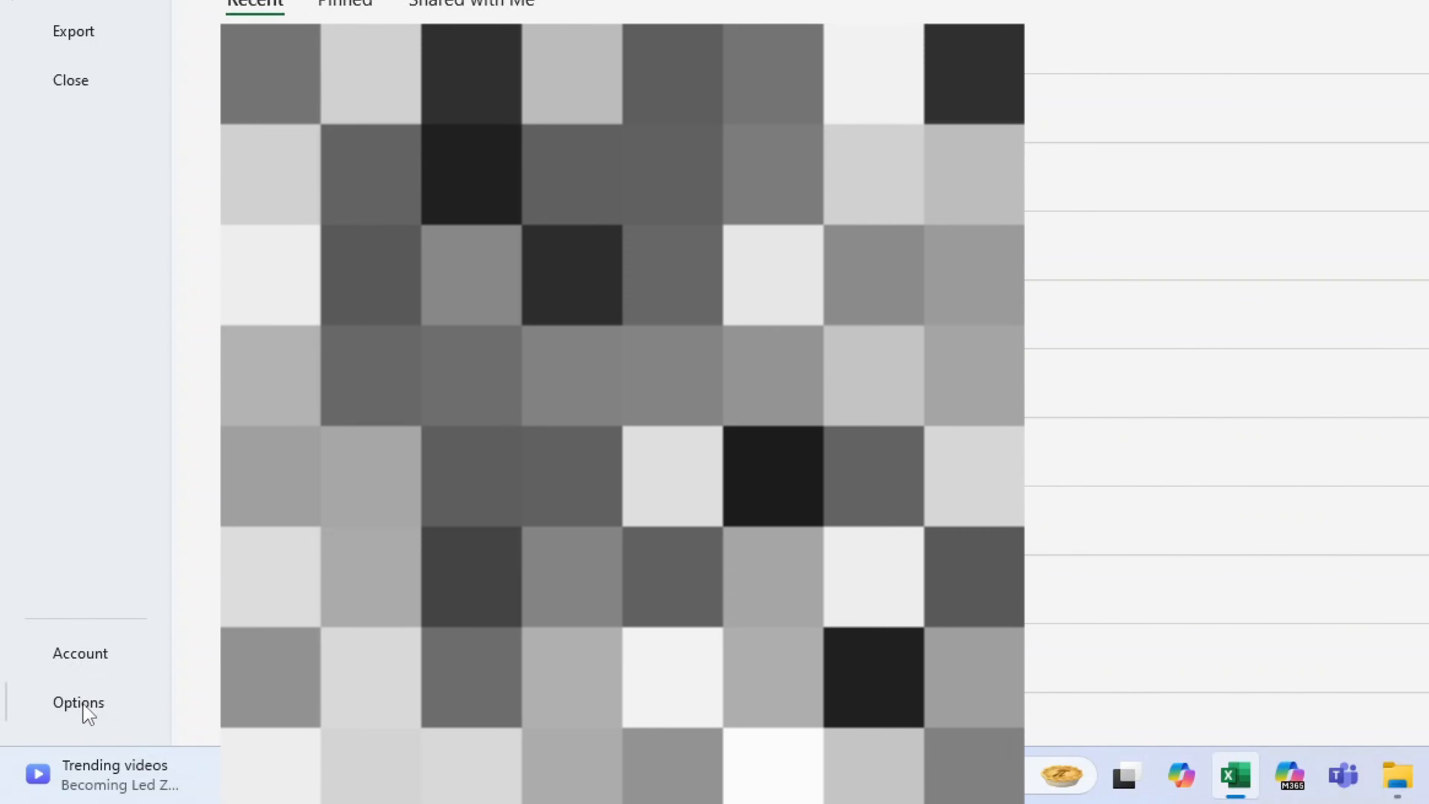
click(78, 741)
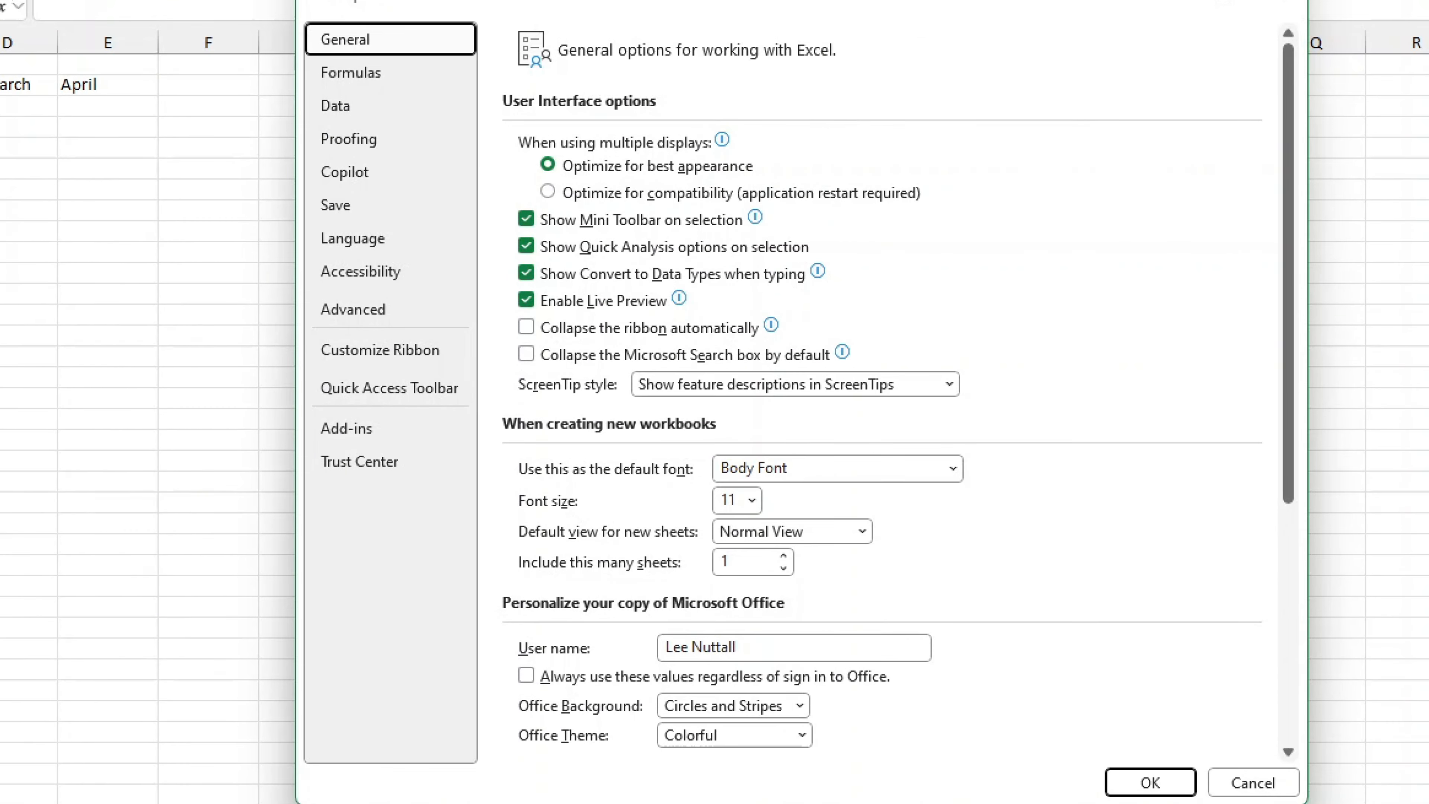
click(368, 319)
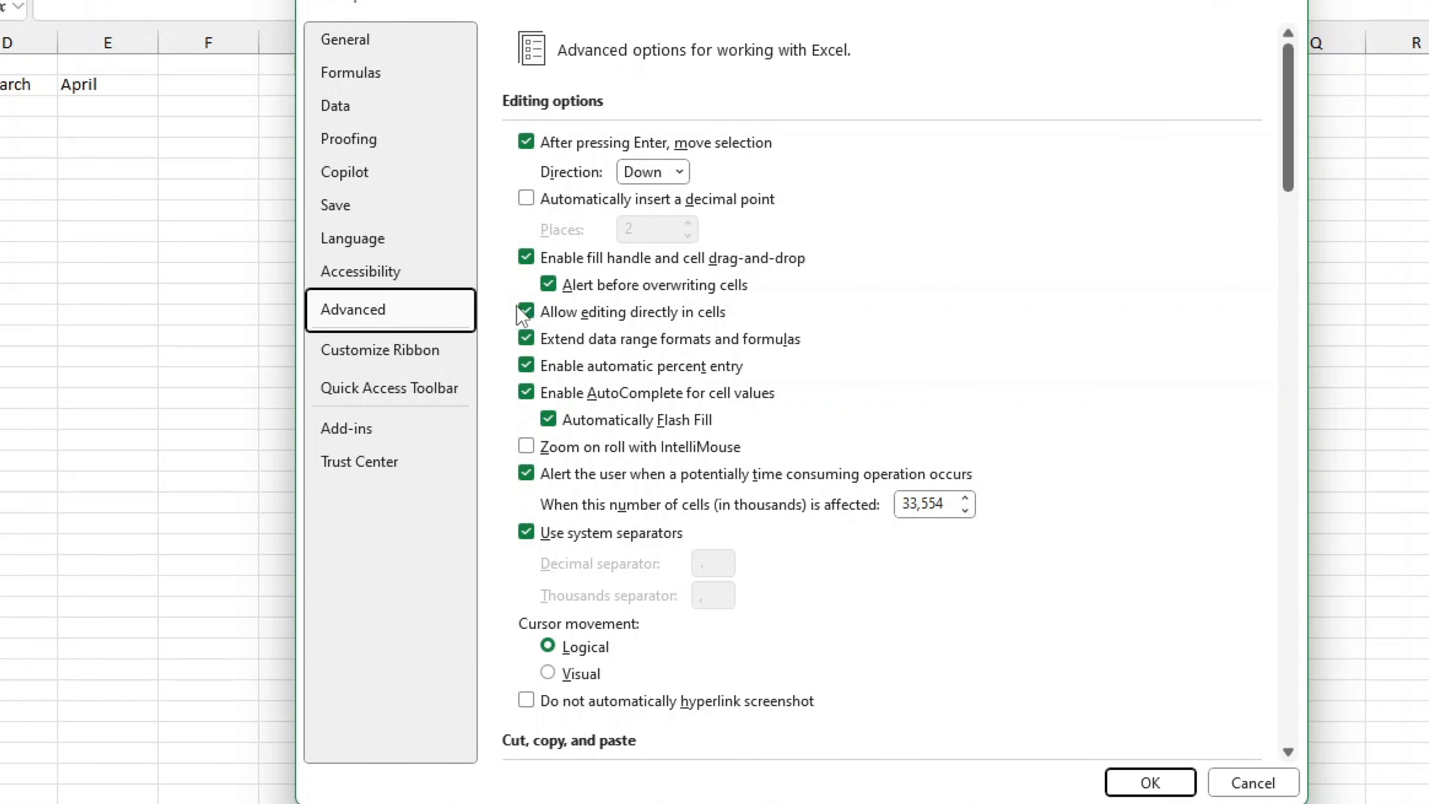
scroll(522, 315, down, 7)
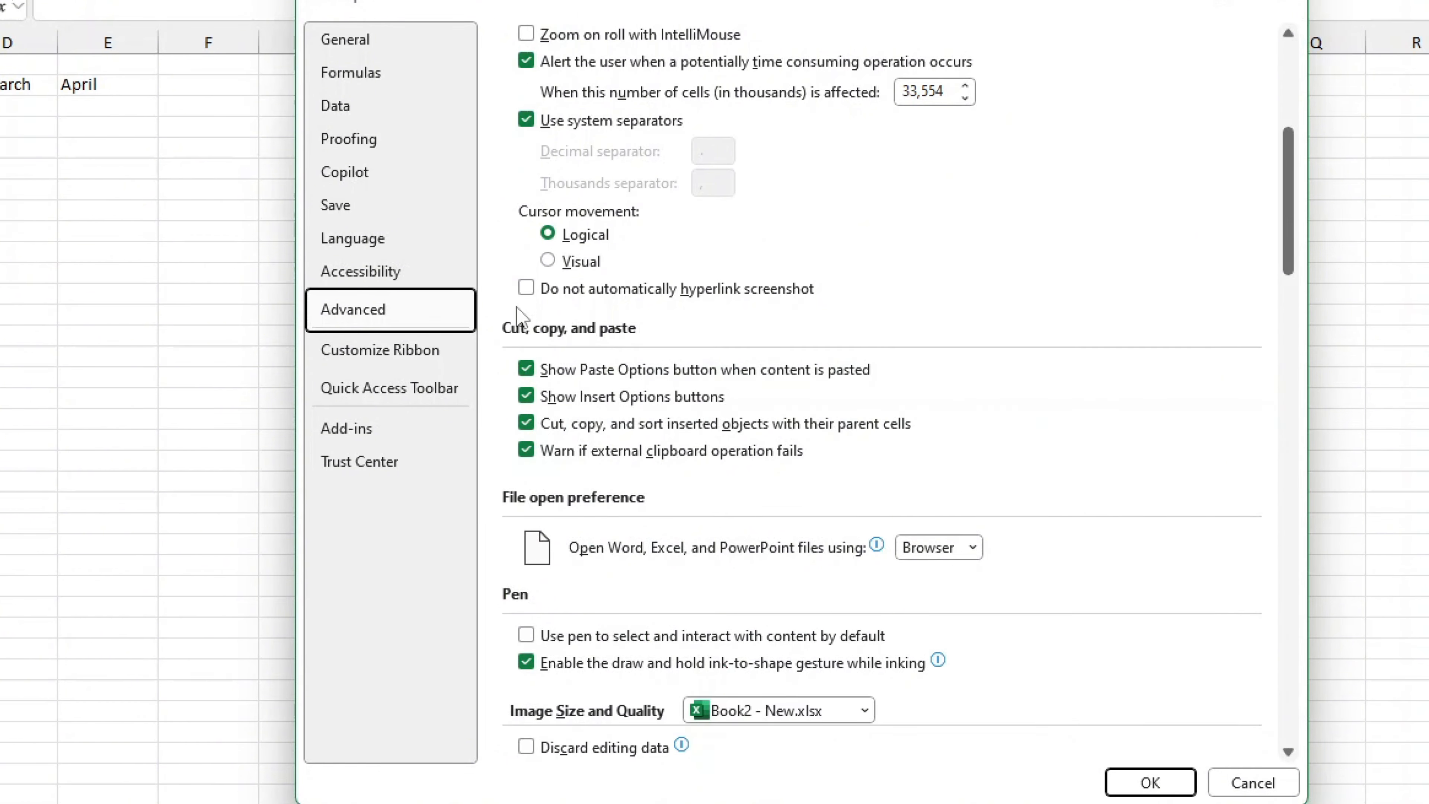
scroll(522, 315, down, 5)
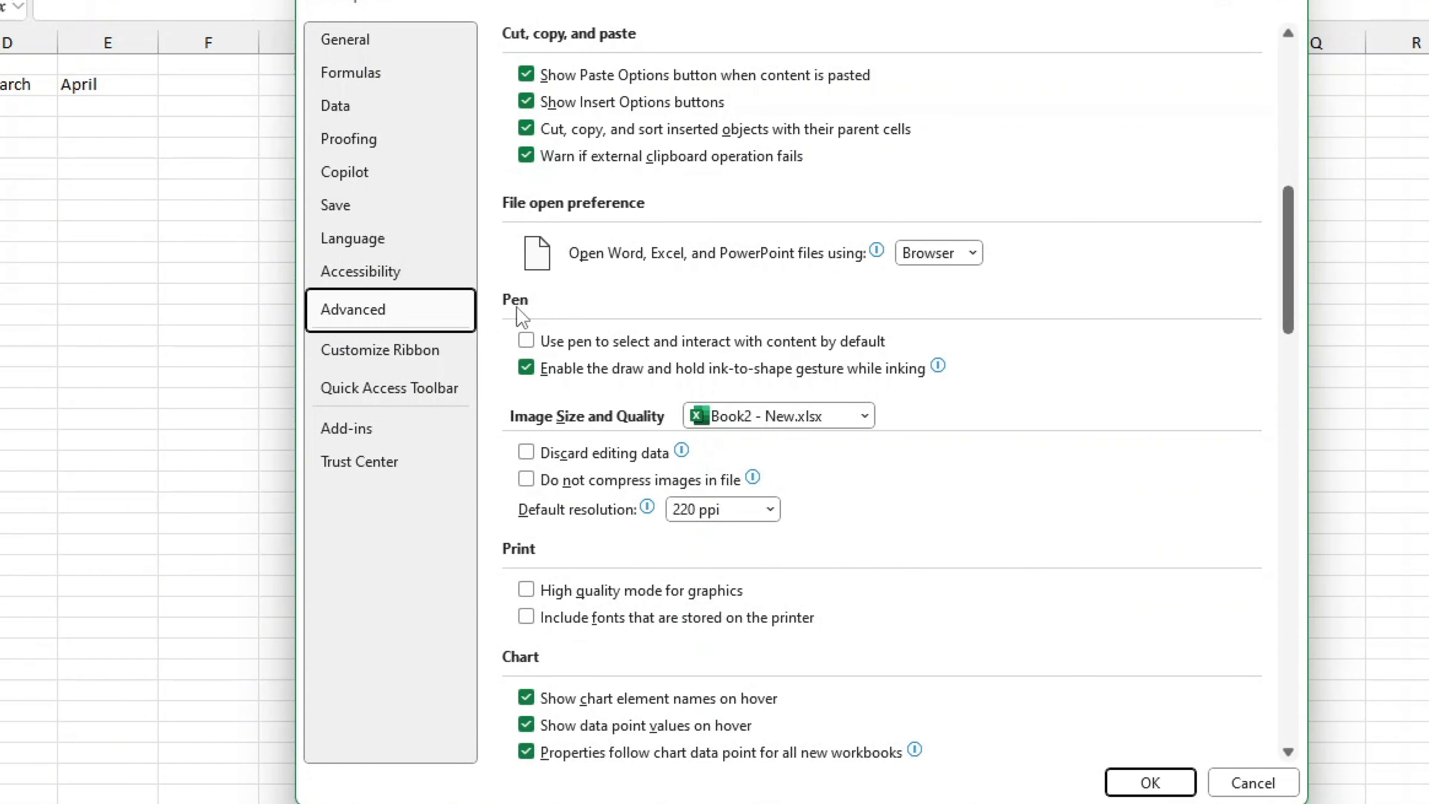
scroll(510, 361, down, 8)
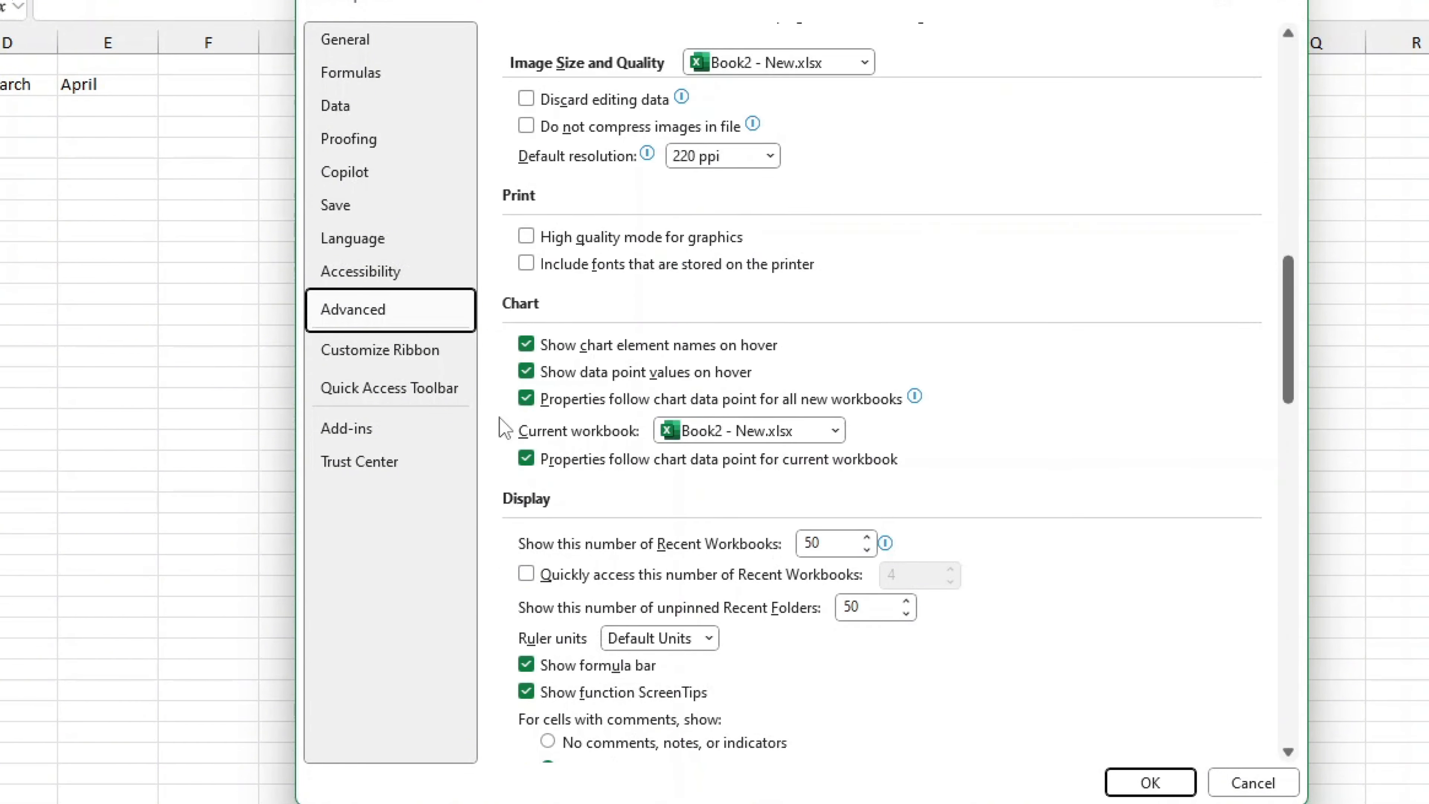
scroll(504, 432, down, 16)
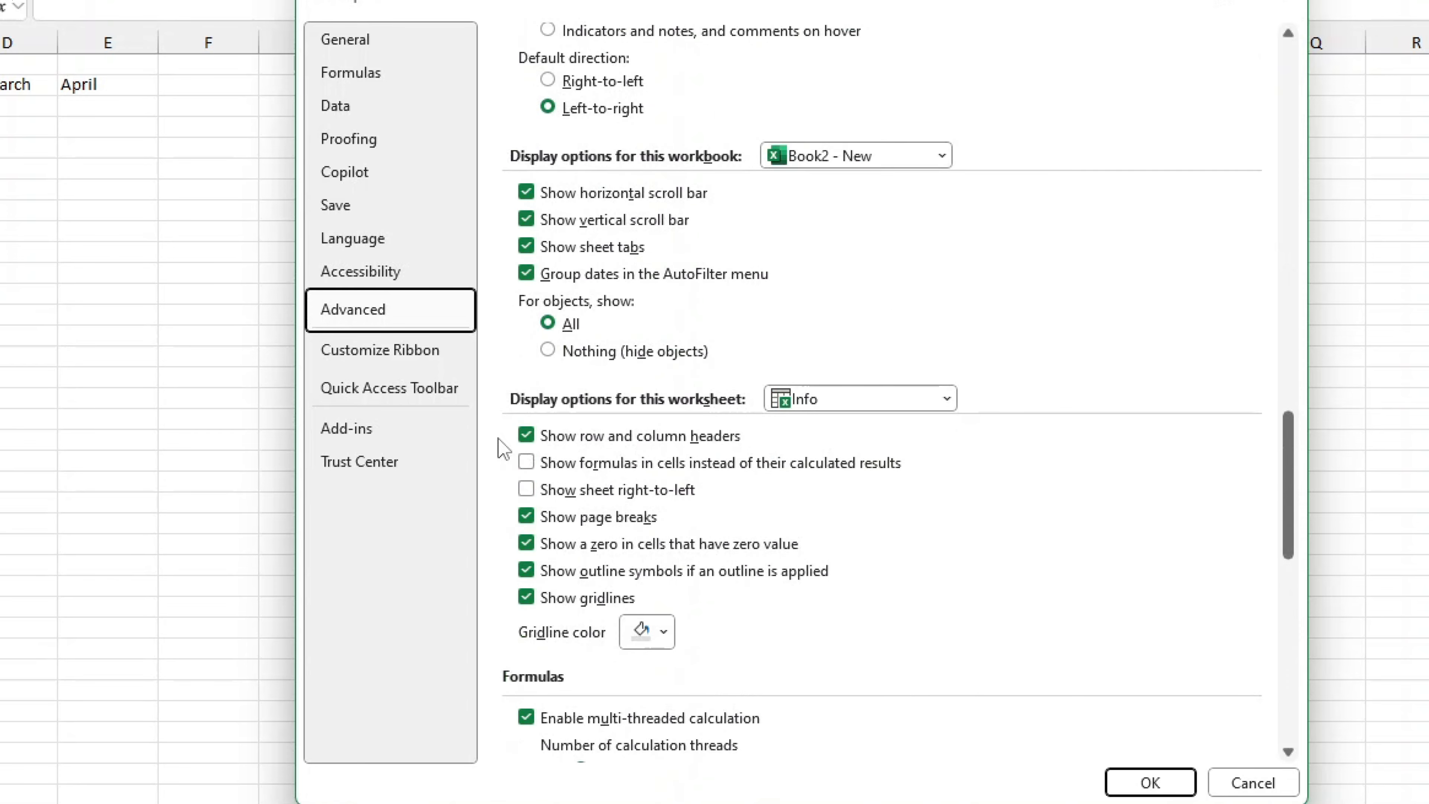
scroll(508, 448, down, 12)
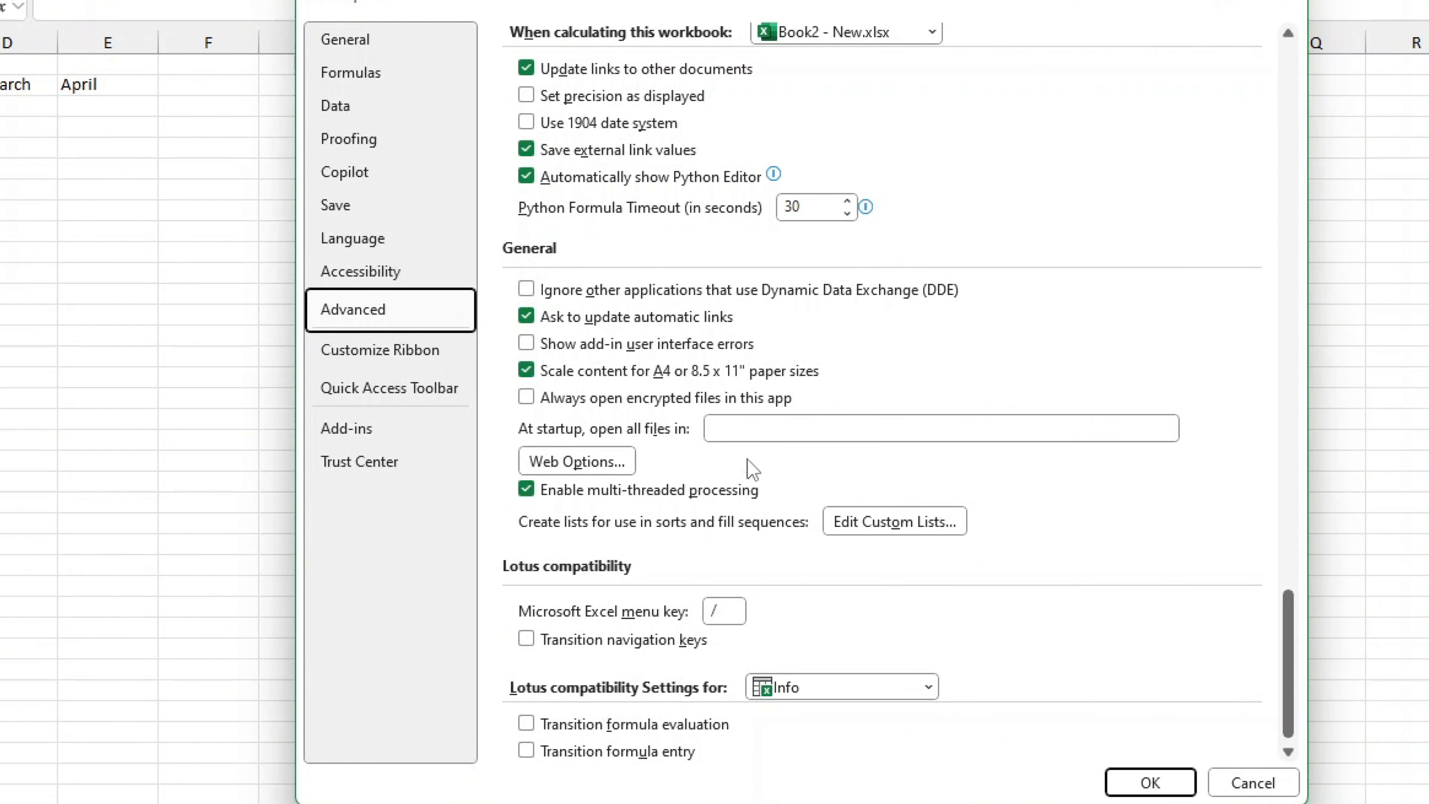
click(852, 526)
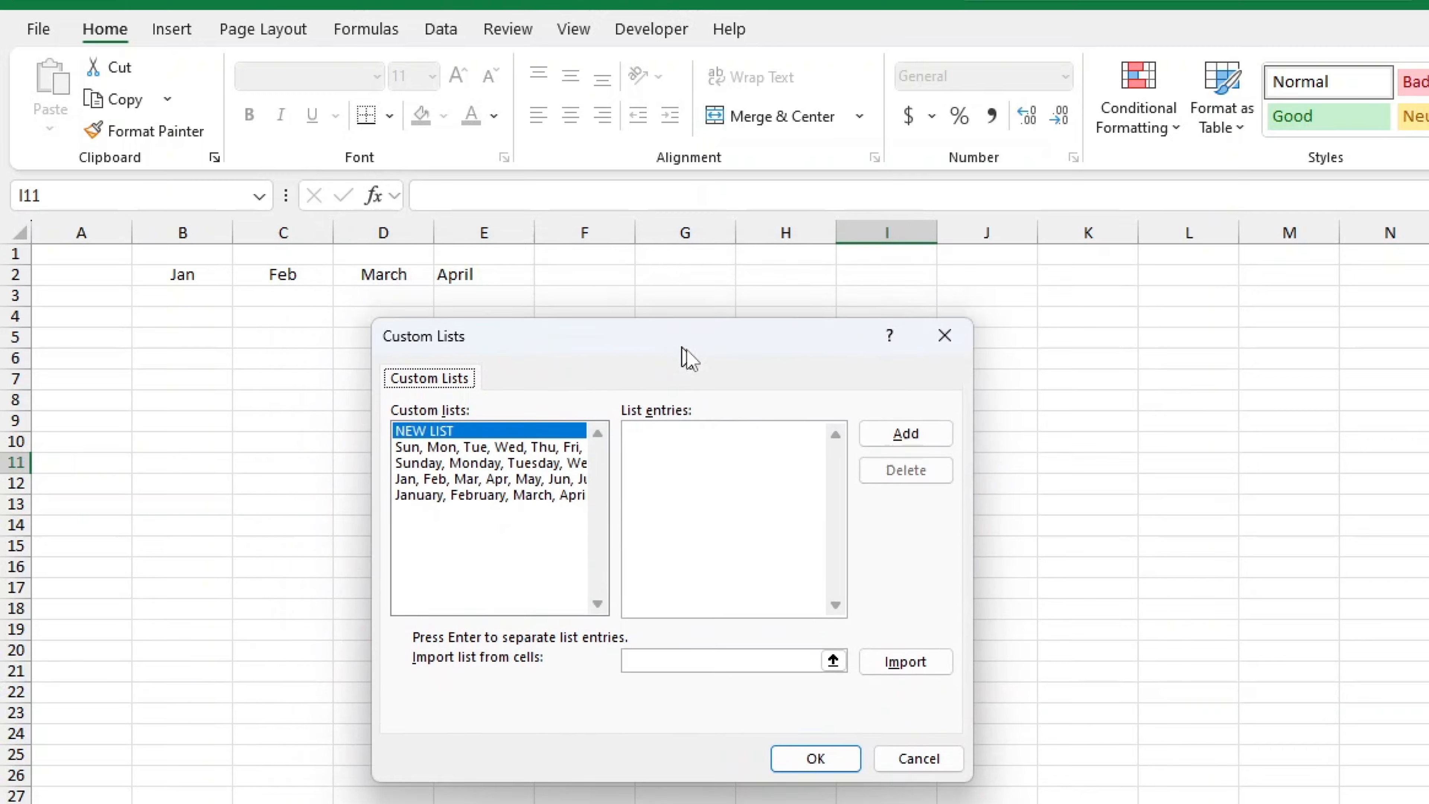
drag(682, 348, 876, 297)
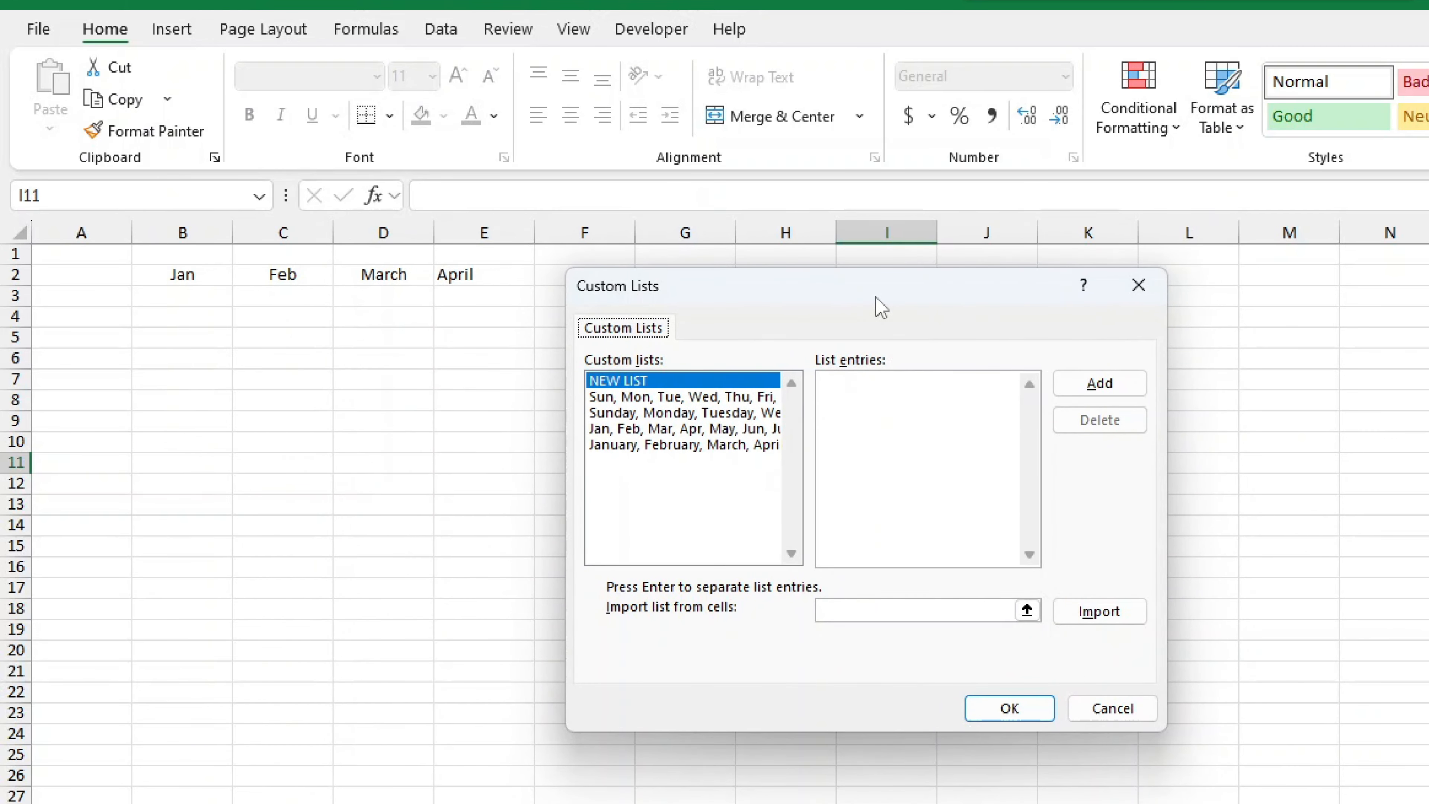
Step: Examine the entries of the built-in weekday lists and the abbreviated month list
click(725, 397)
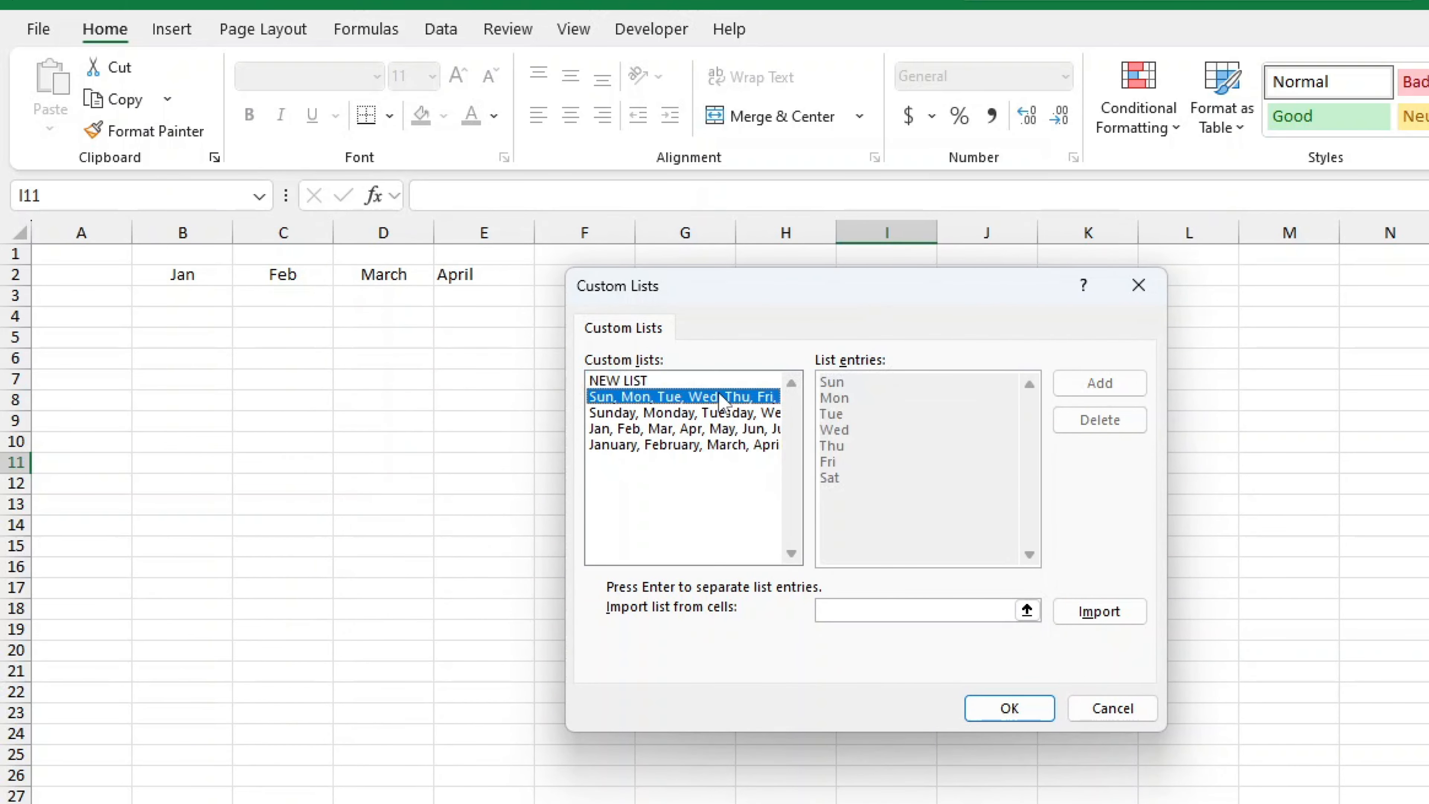
click(722, 413)
click(722, 429)
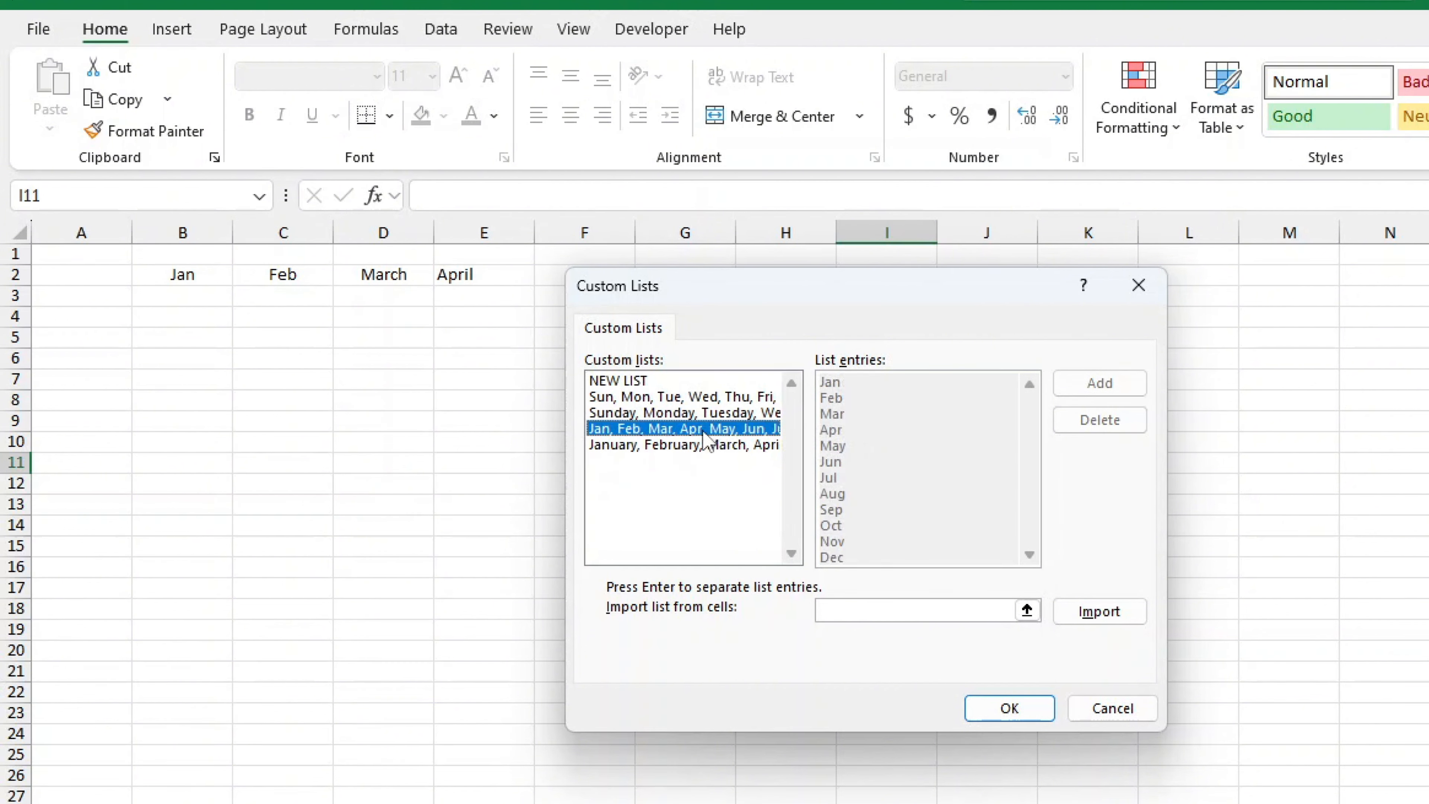
click(704, 381)
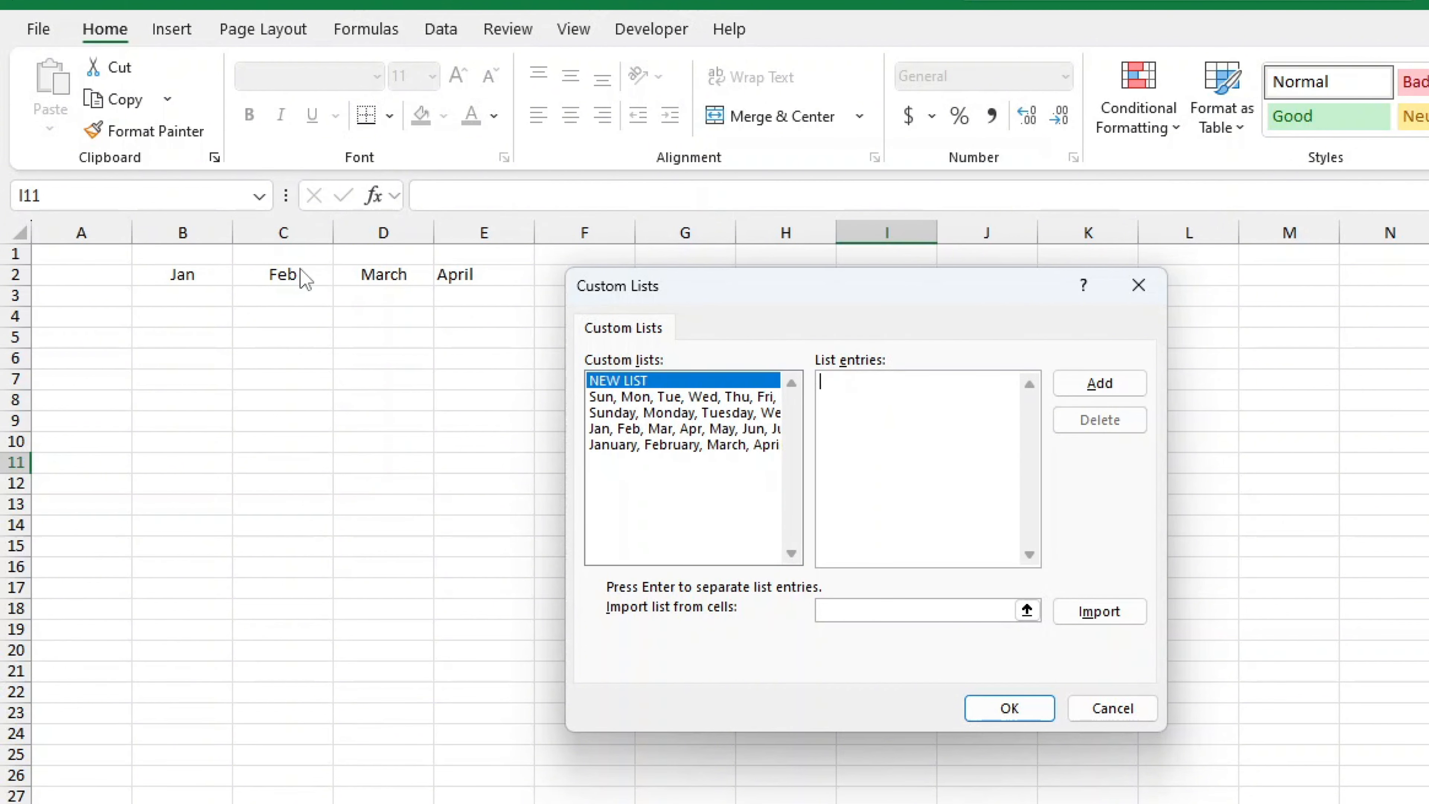
click(636, 429)
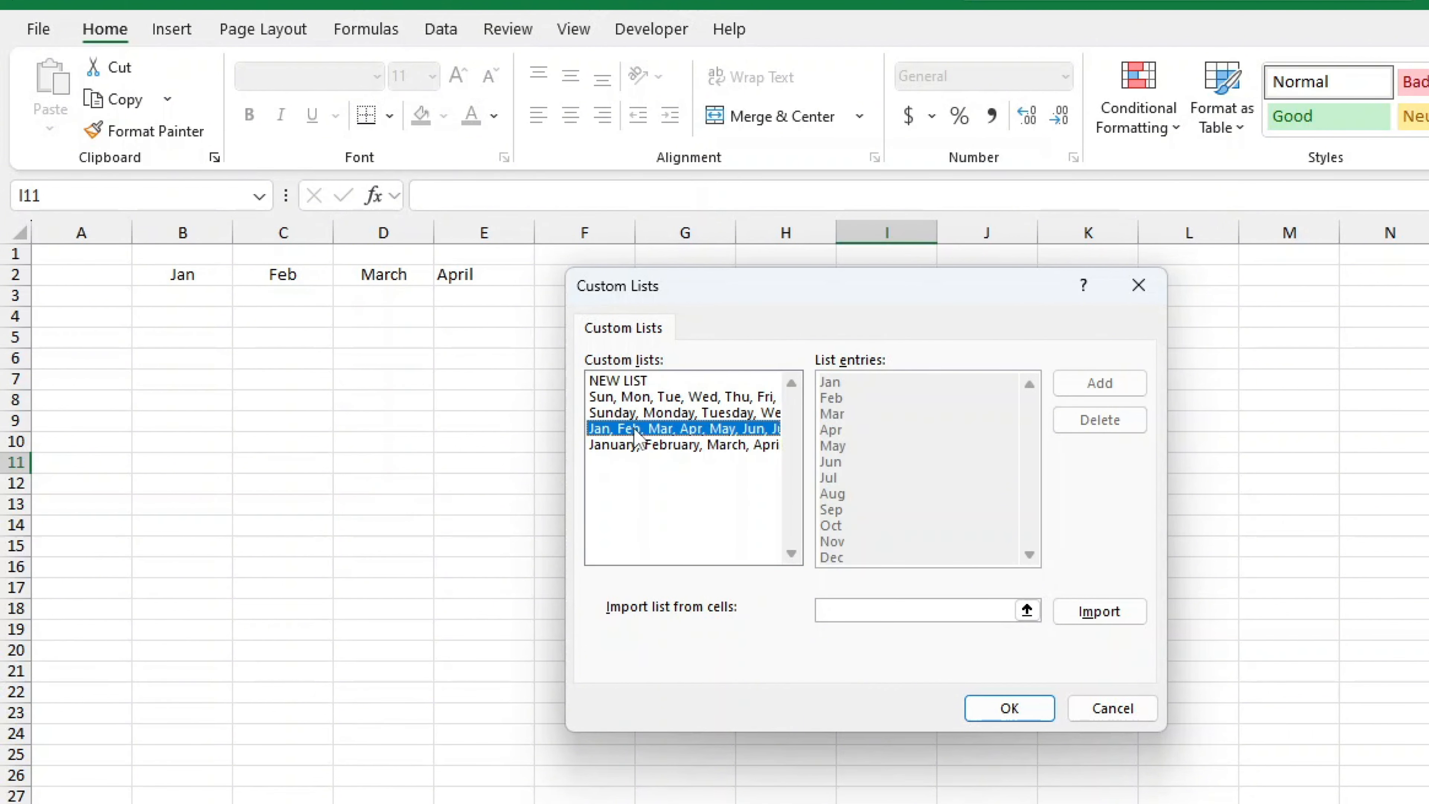
Step: Add a new custom list with the entries Jan, Feb, March, April and Date Aquired, and accept the options
click(635, 381)
text(Jan)
key(Return)
text(F)
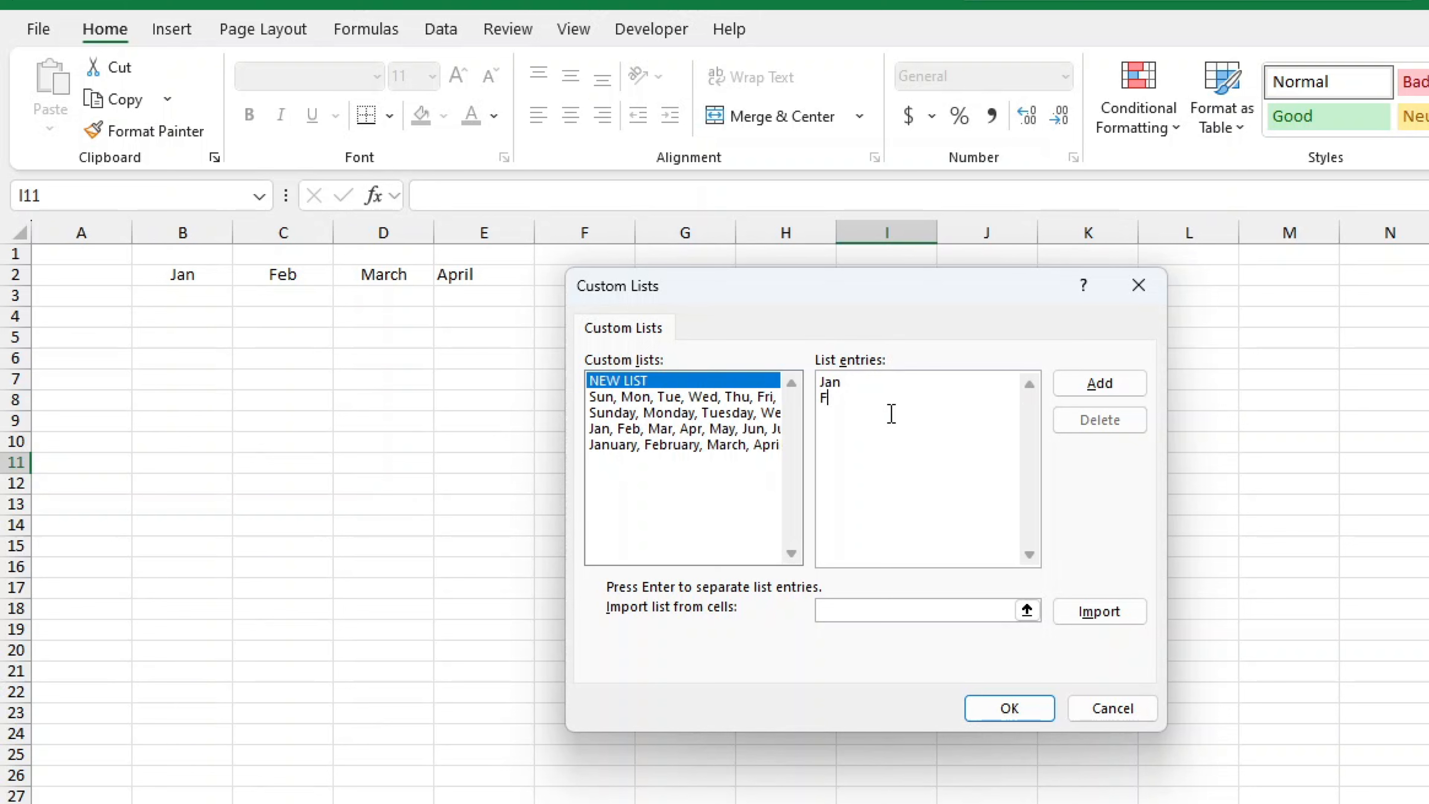
text(eb )
text(March)
key(Return)
text(April)
key(Return)
text(Date Req)
key(BackSpace)
key(BackSpace)
key(BackSpace)
text(Aquired)
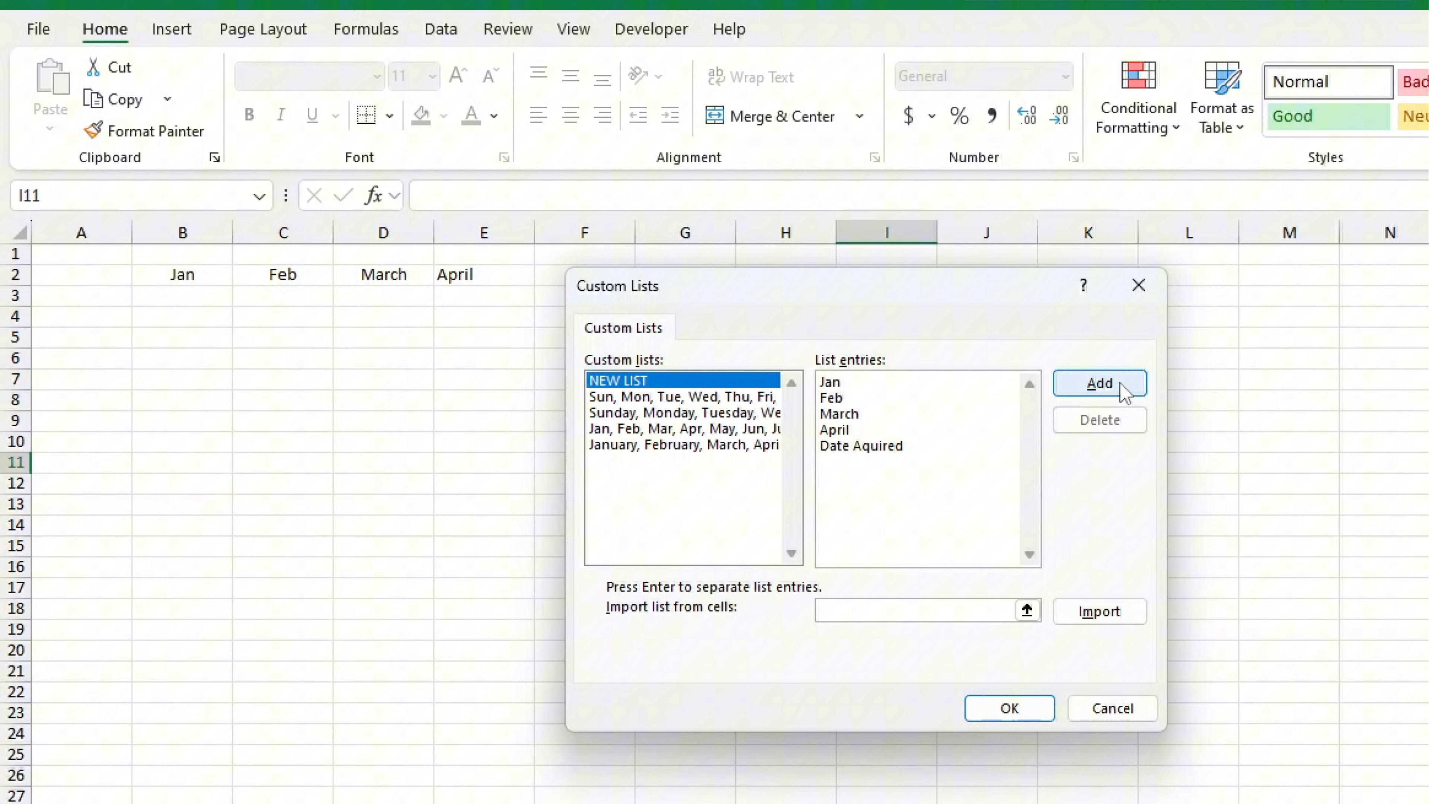
click(1100, 383)
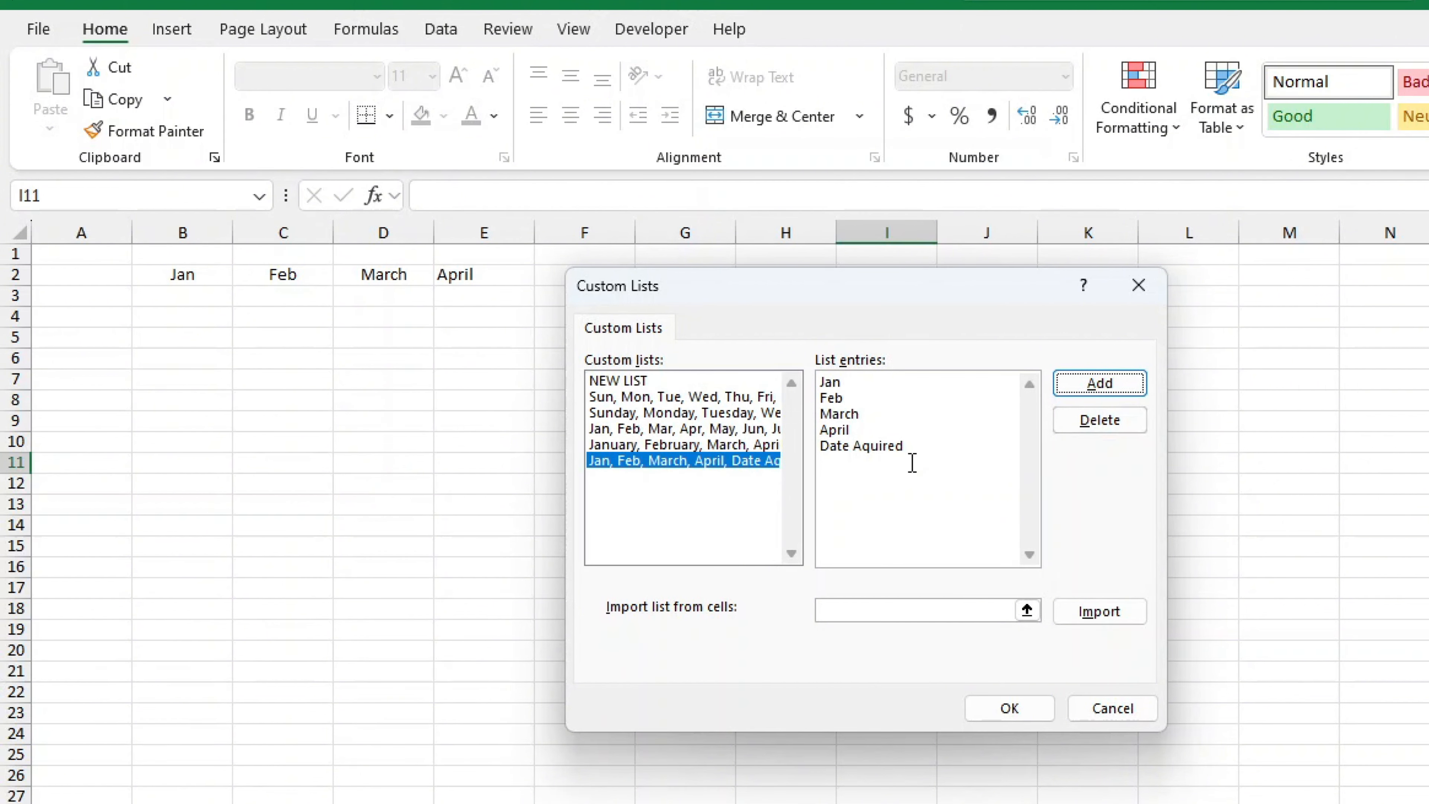
click(1124, 599)
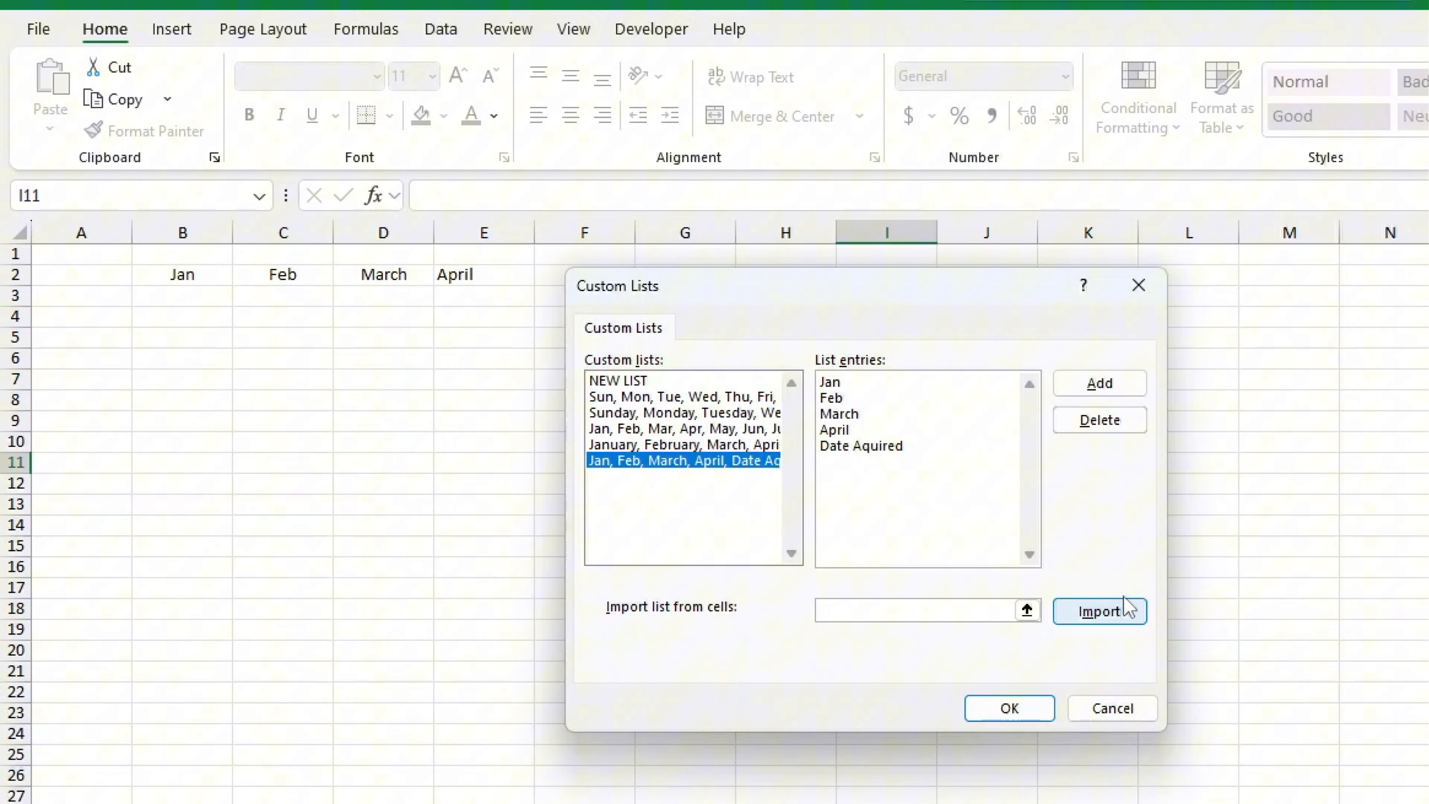
click(1010, 708)
click(1350, 801)
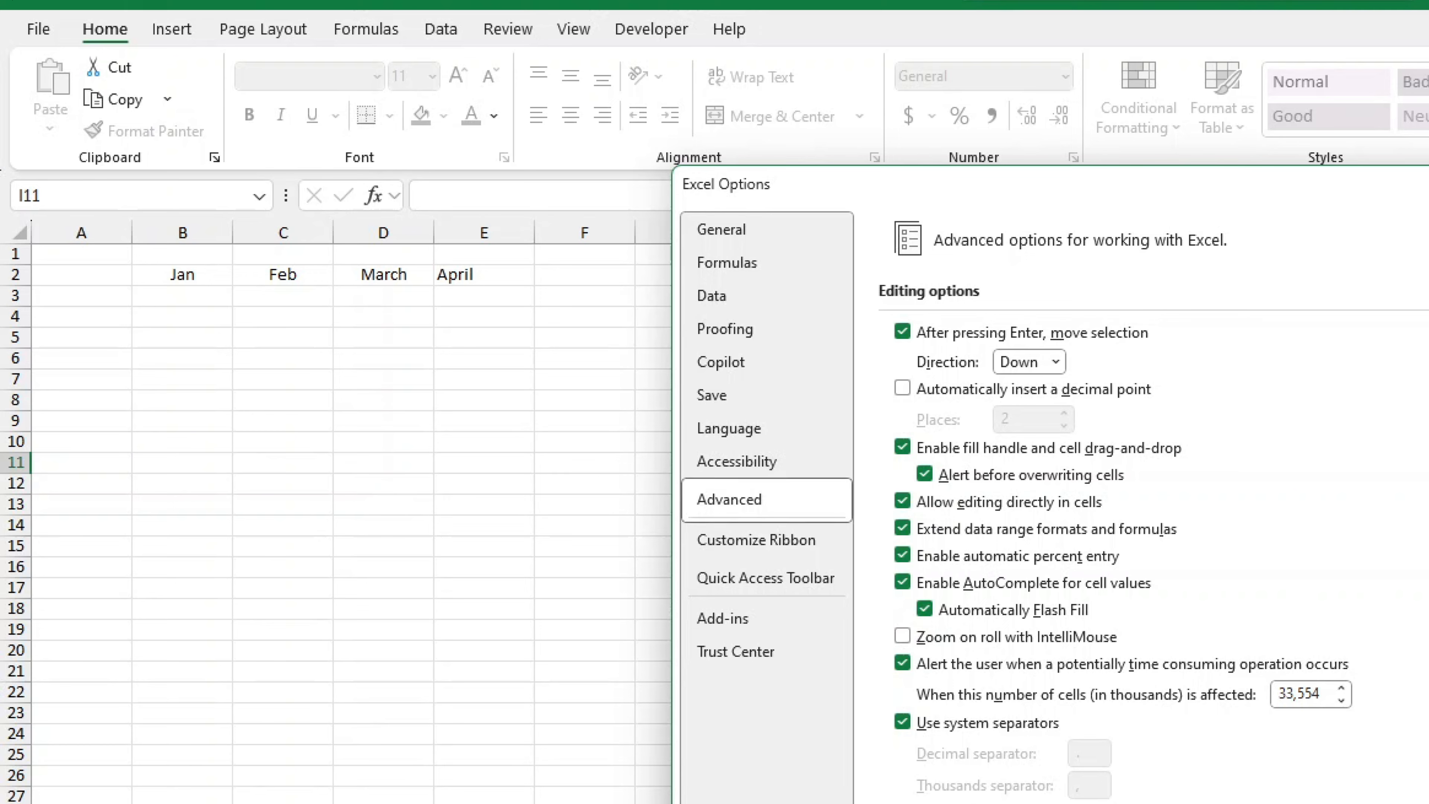
Step: Enter Jan in cell G2 and fill the custom list series down the column to G22
click(676, 272)
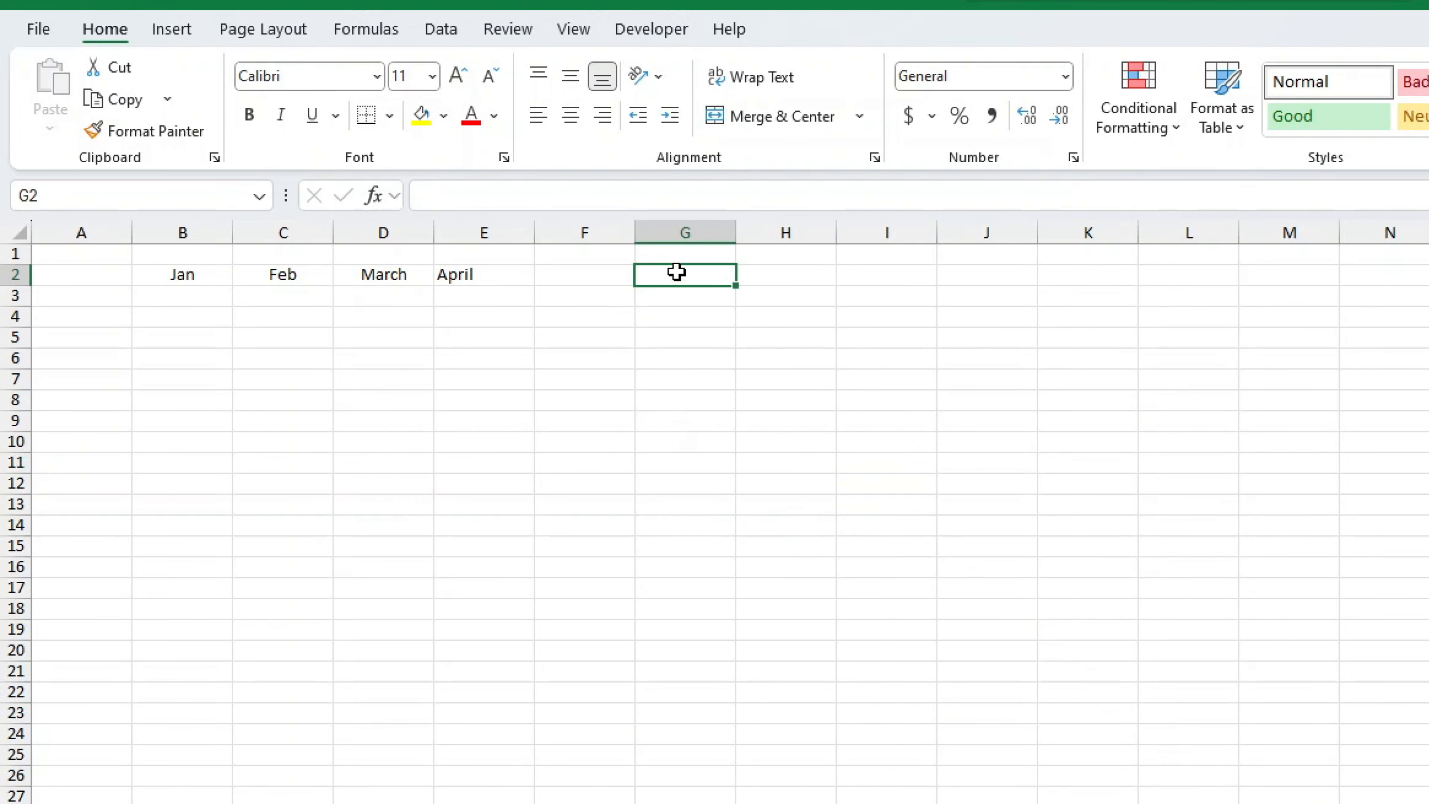
text(Jan)
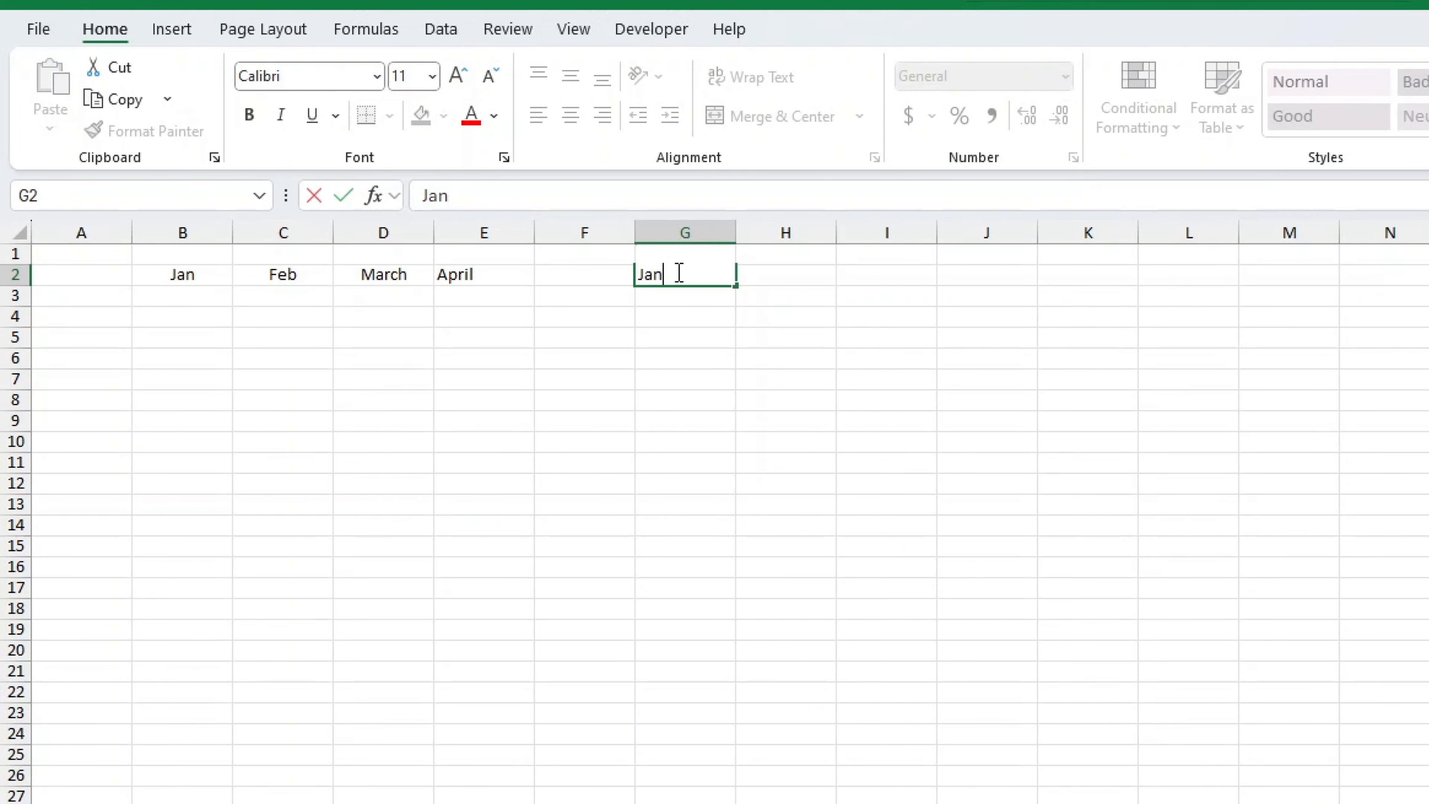
key(Return)
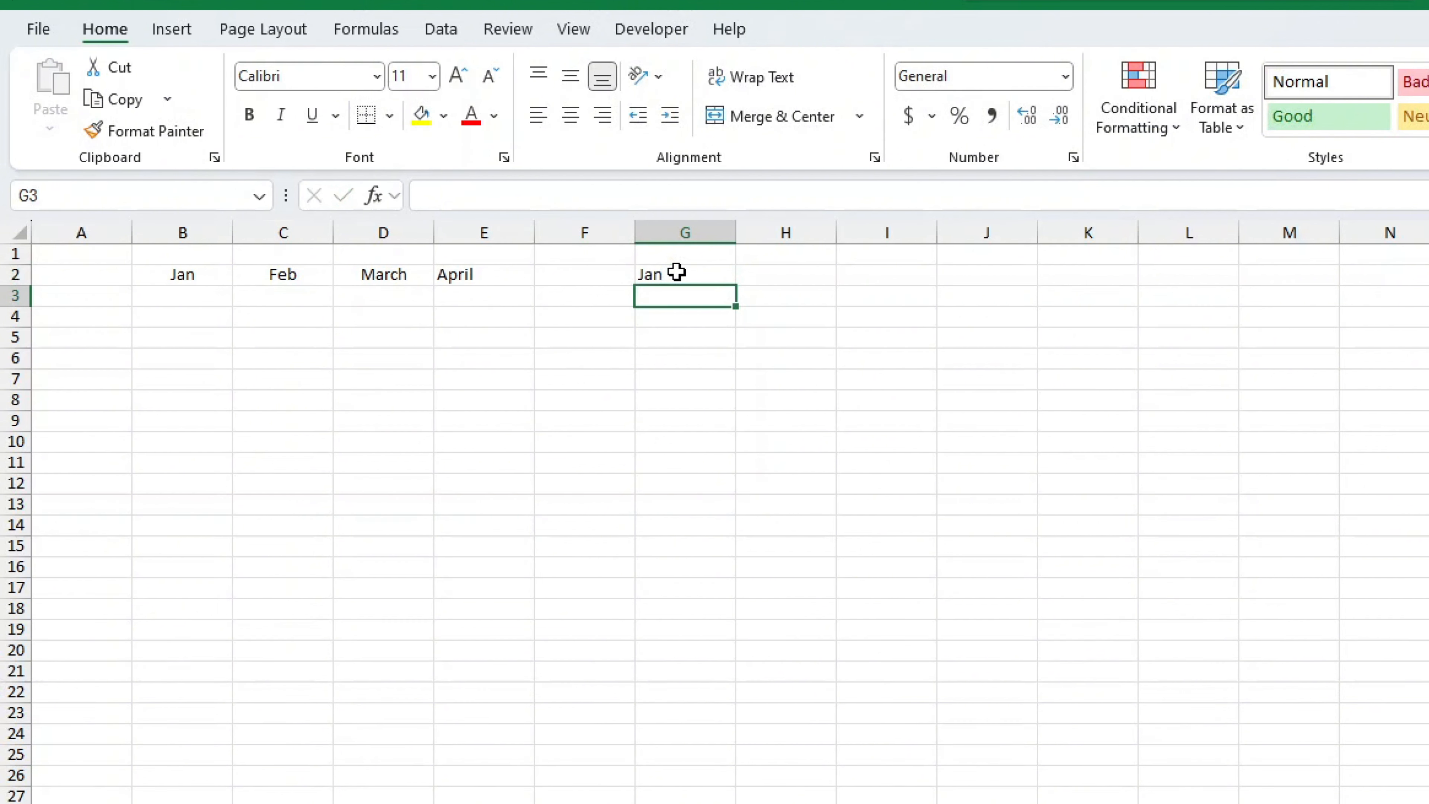
click(676, 272)
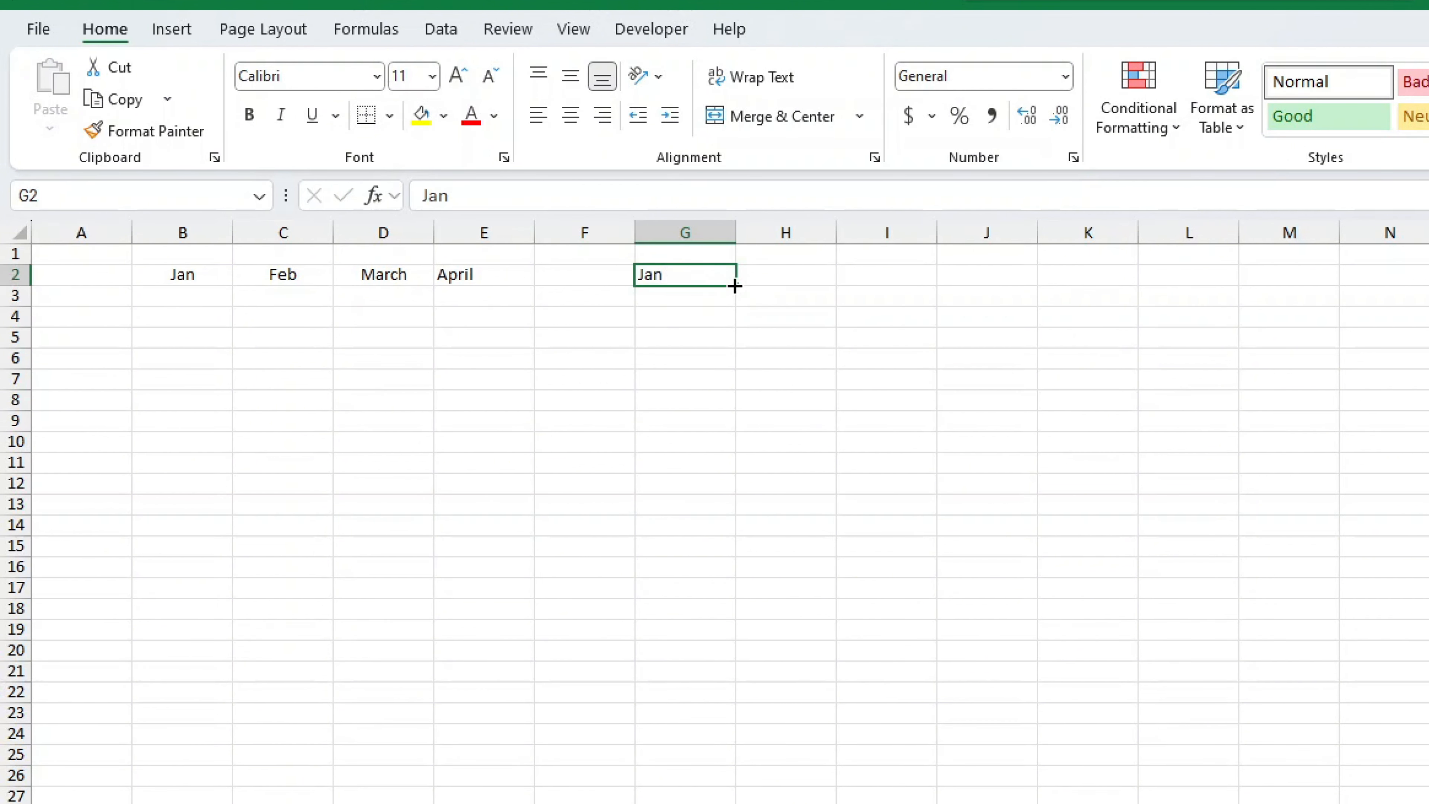
drag(734, 284, 721, 701)
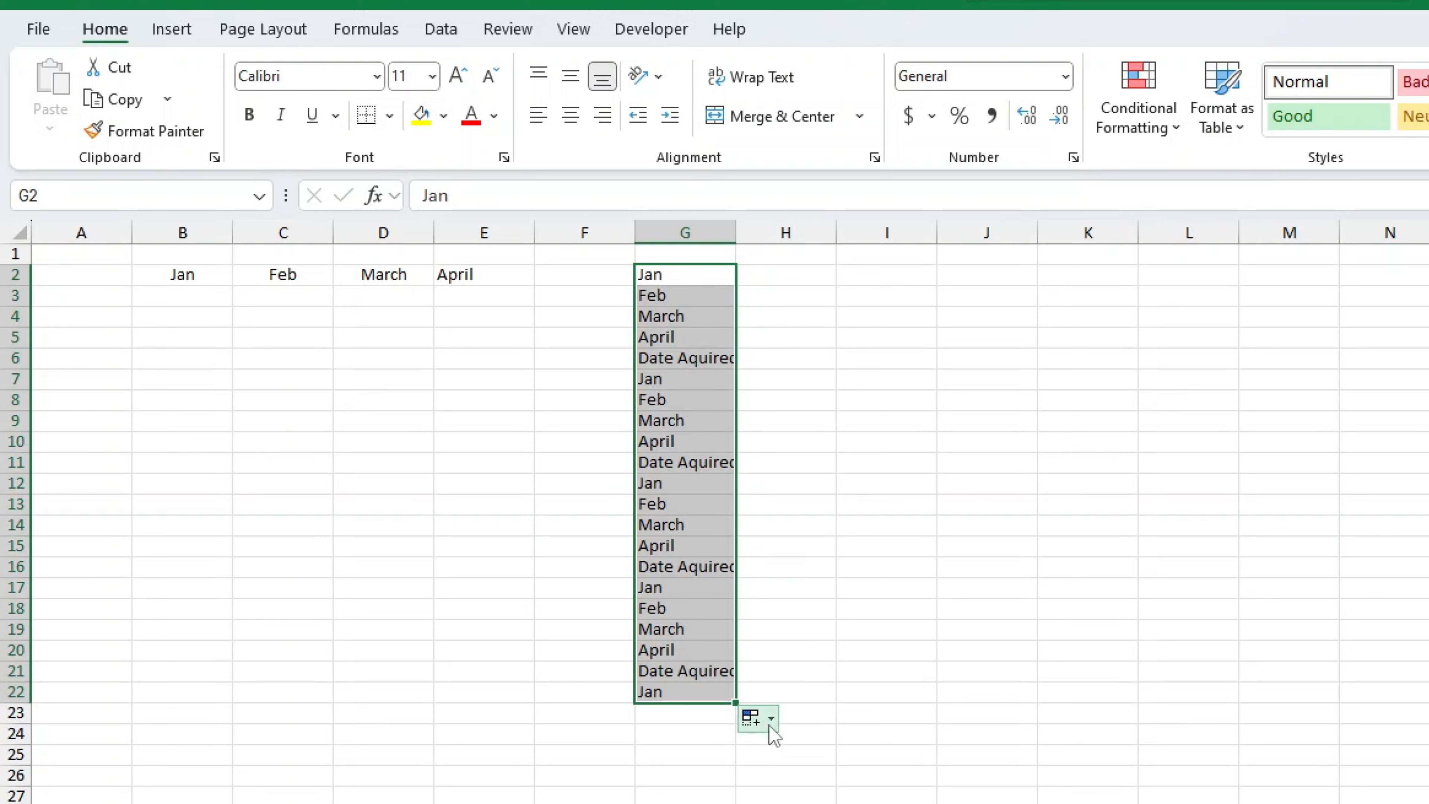
click(879, 803)
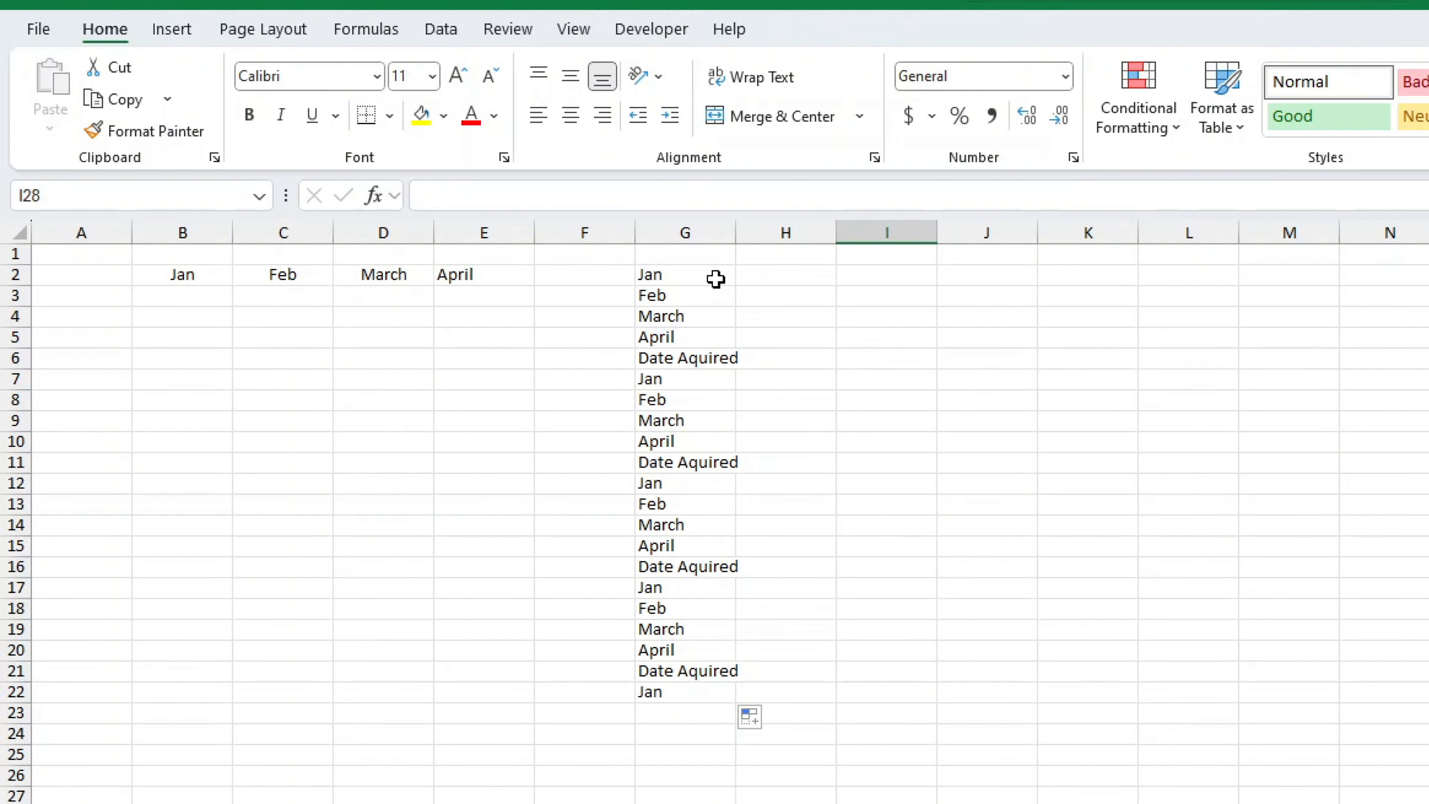
Step: Fill the custom list series from G2 across row 2 to cell M2
click(728, 277)
drag(736, 284, 1333, 287)
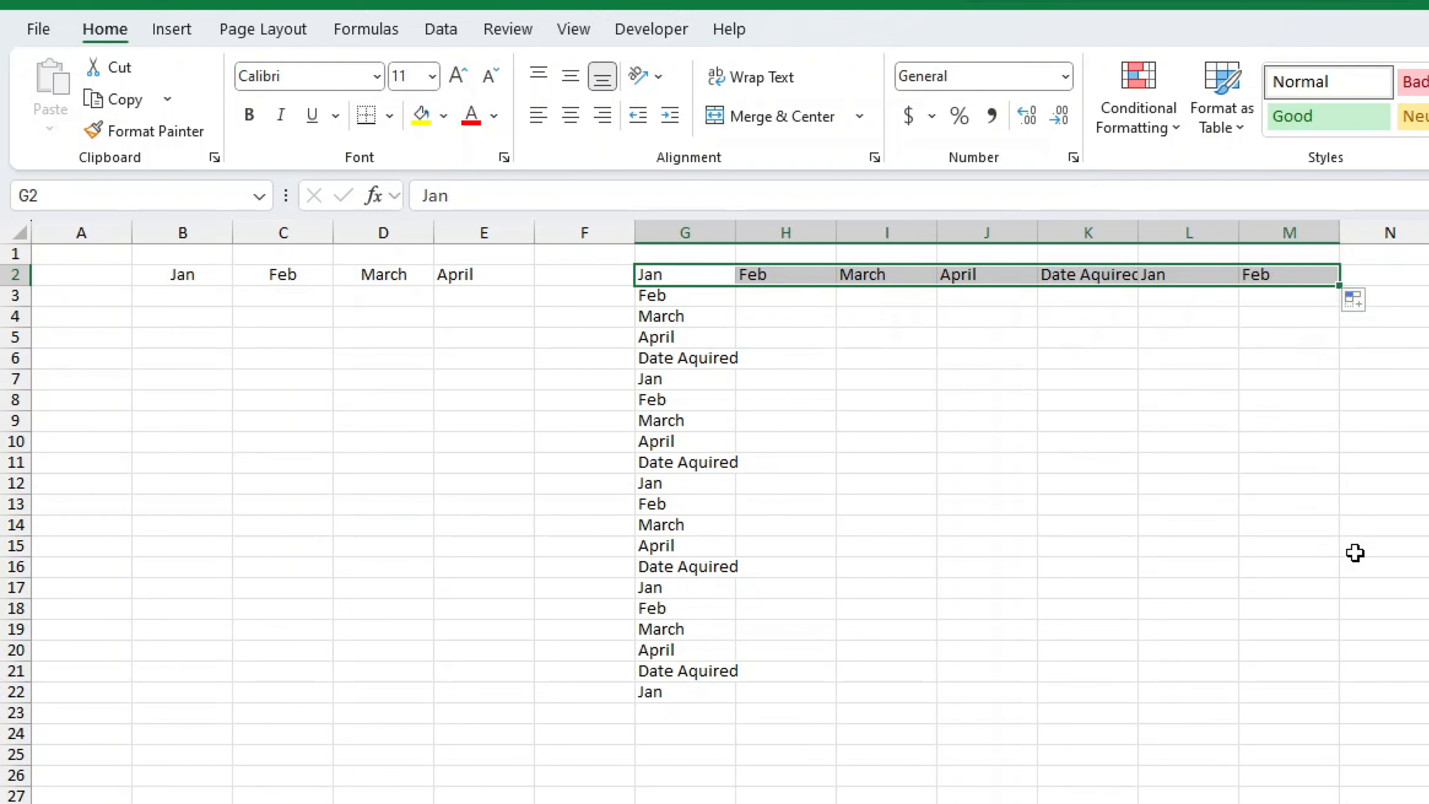
click(1355, 554)
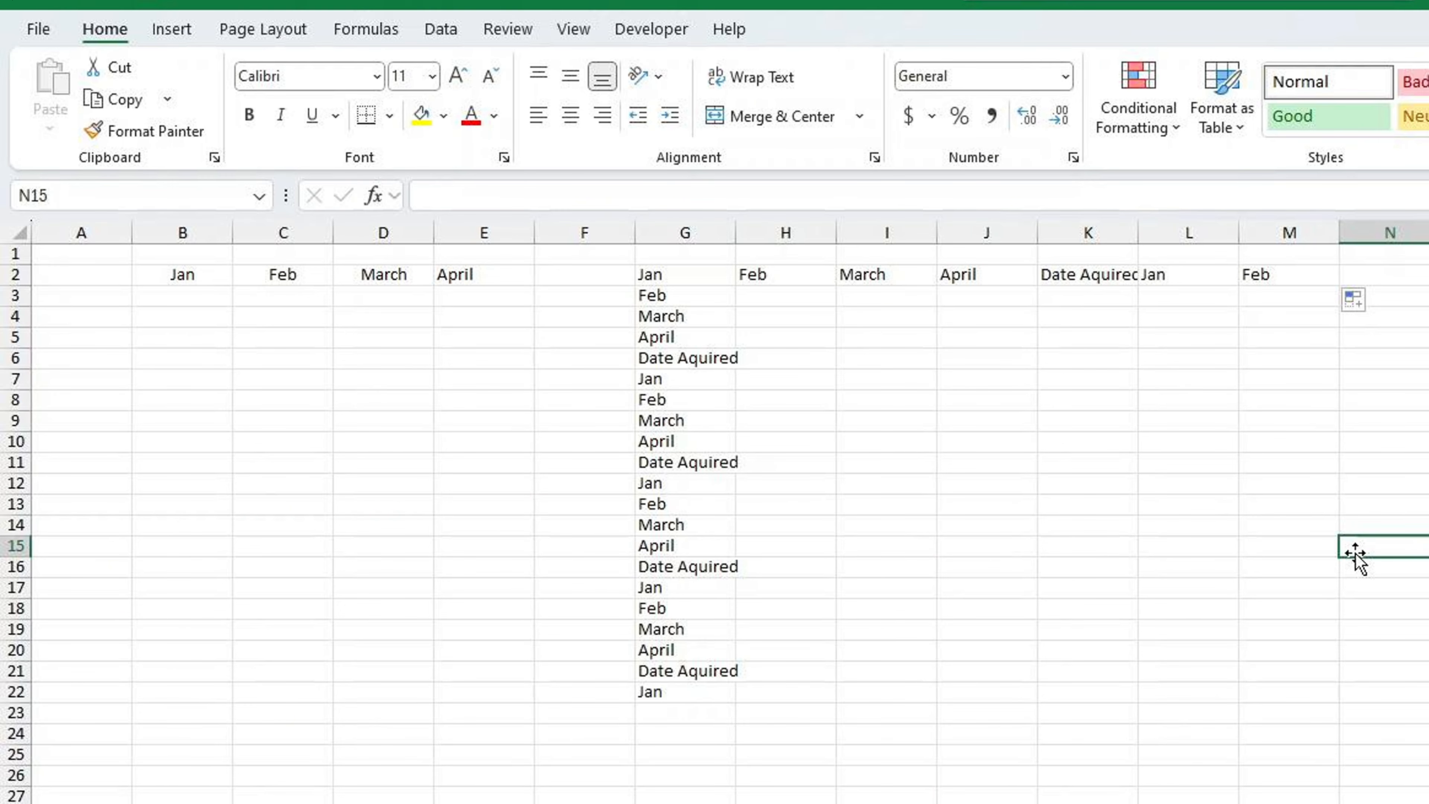